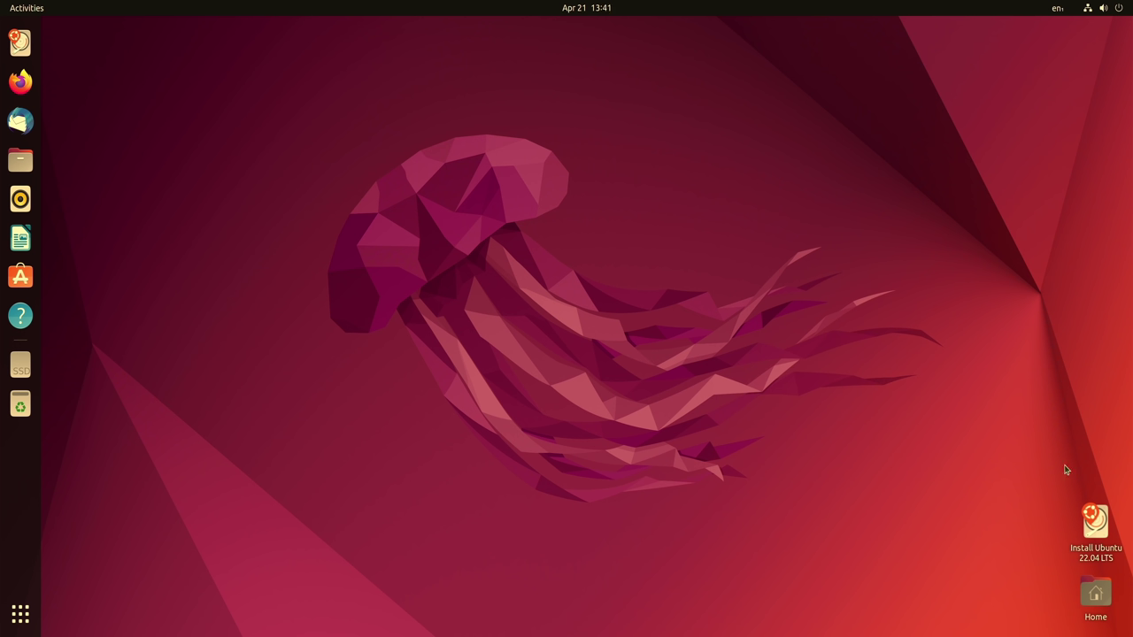
- Launch the Ubuntu installer and enter the user's name and a strong password on the Who are you? page
click(1095, 524)
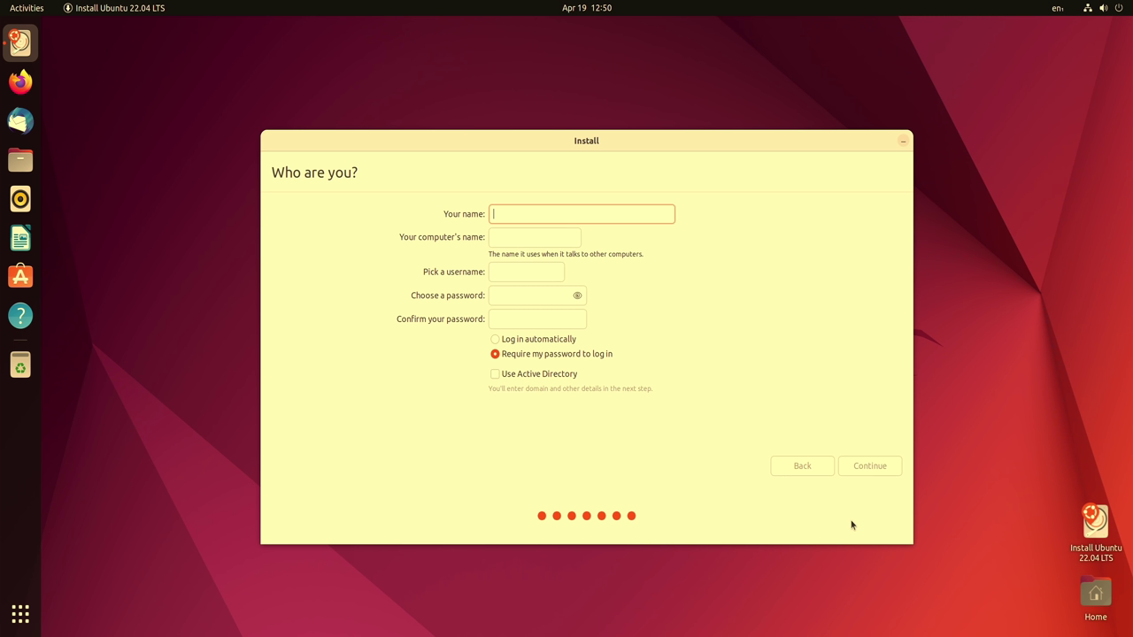
text(Jay LaCroix)
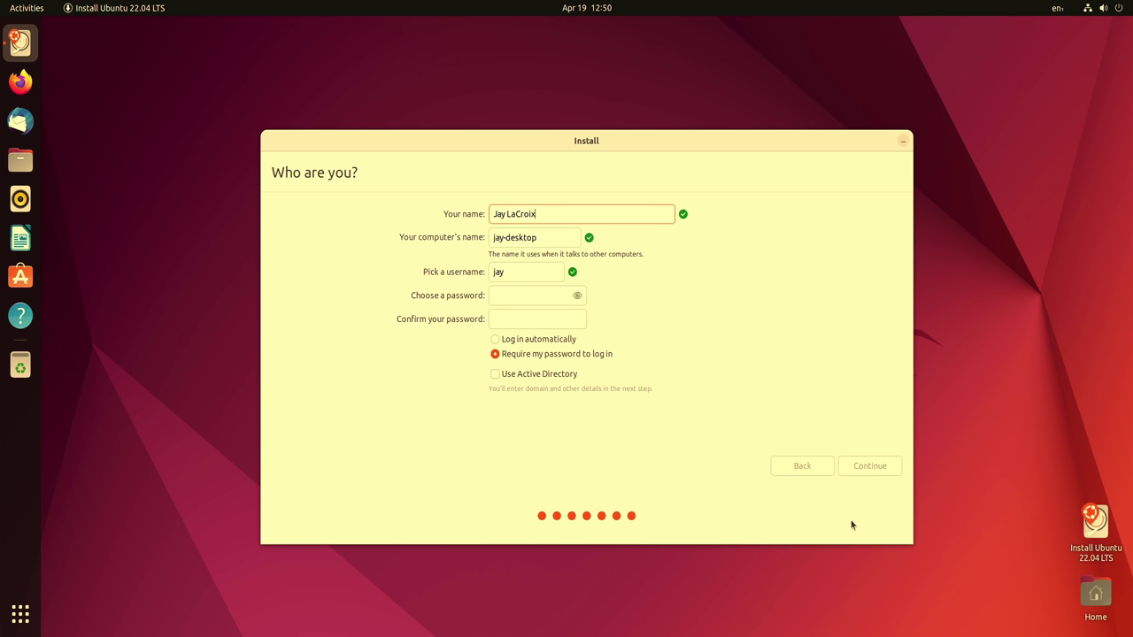
key(Tab)
key(Tab)
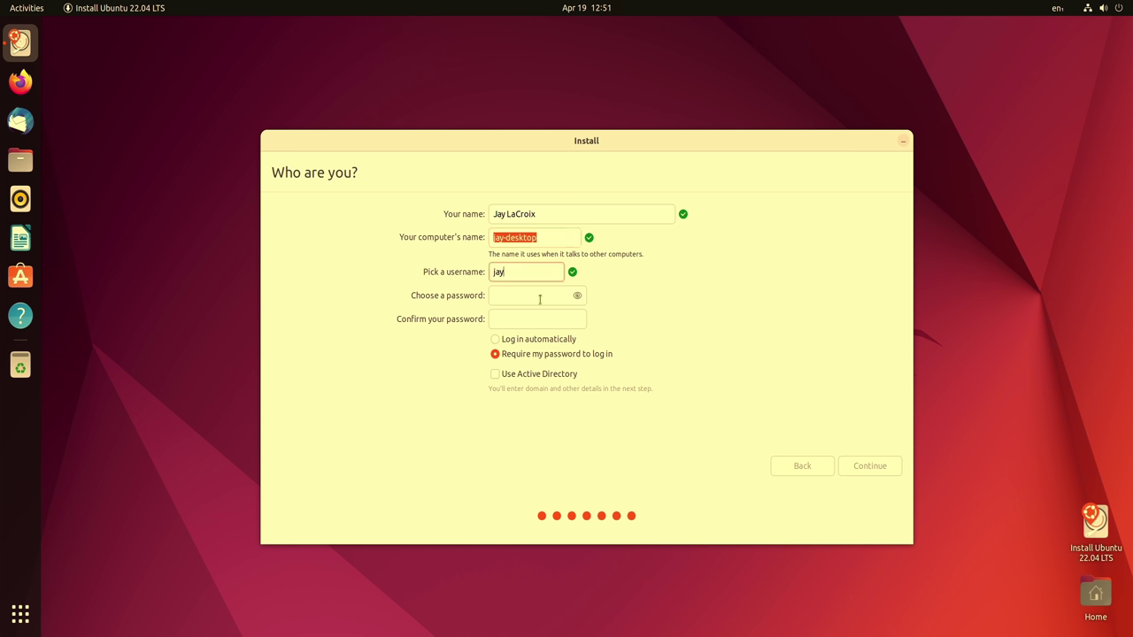
key(Tab)
text(******)
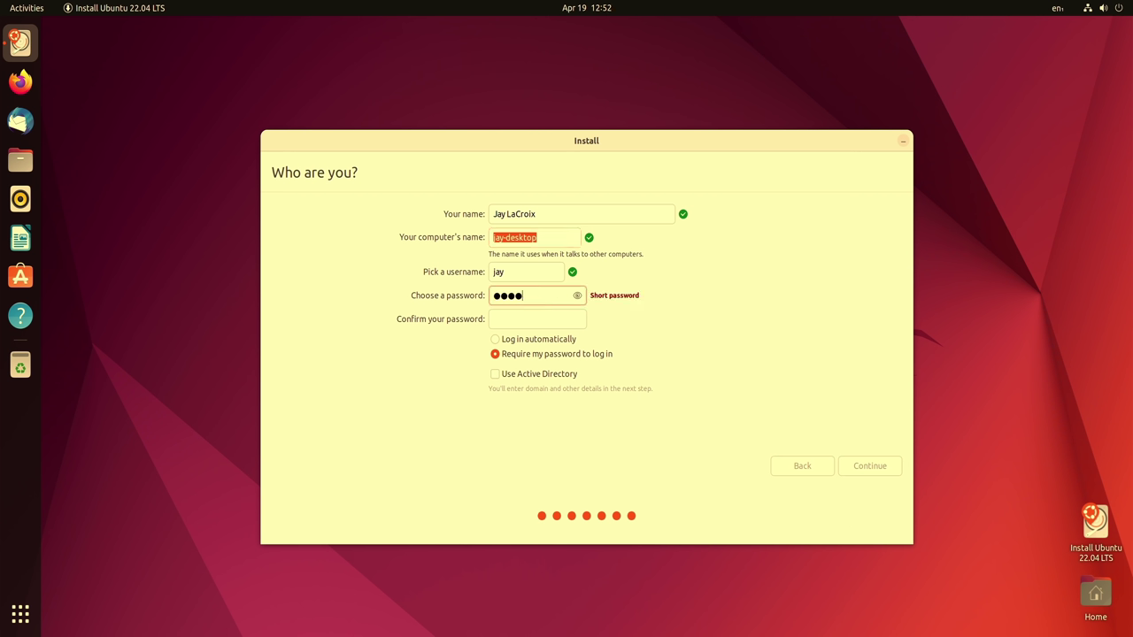
text(******)
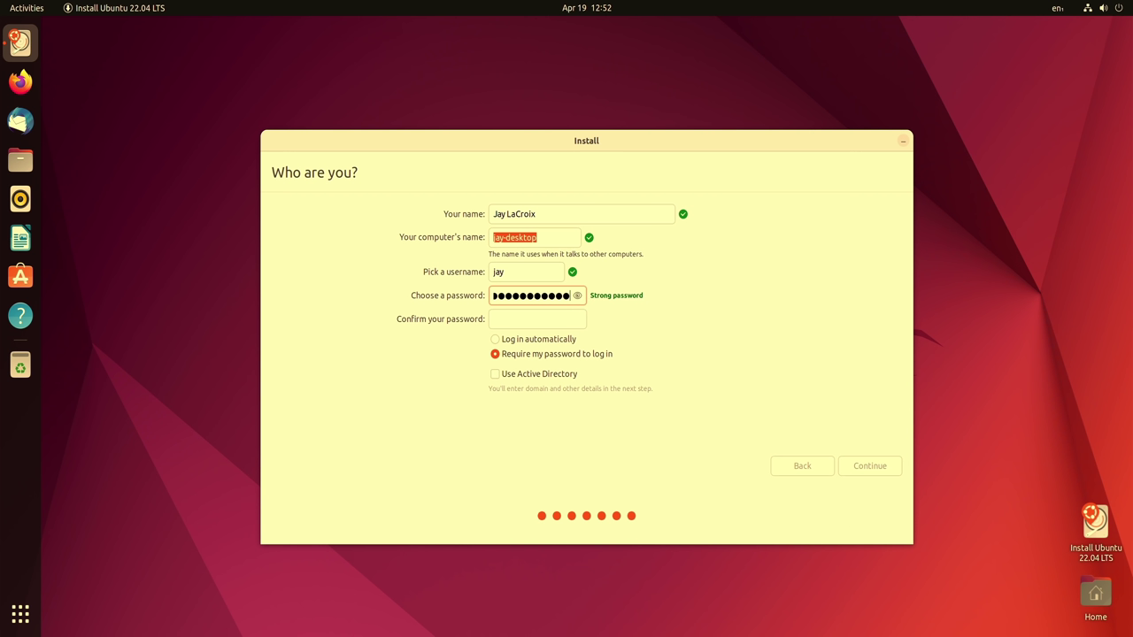
key(Tab)
text(************)
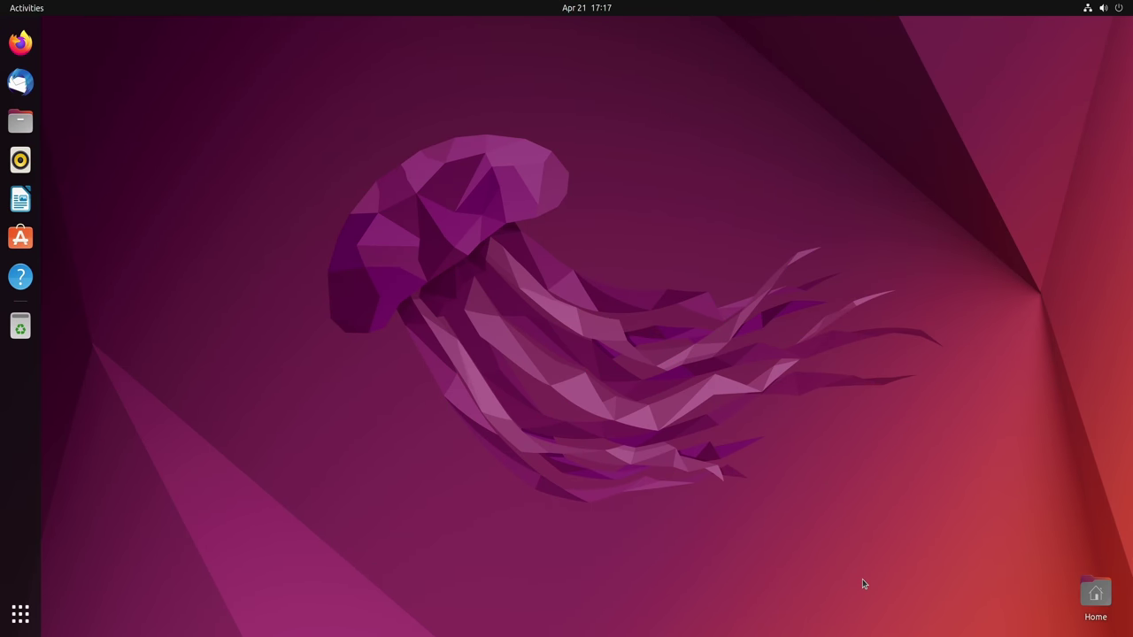
click(1111, 9)
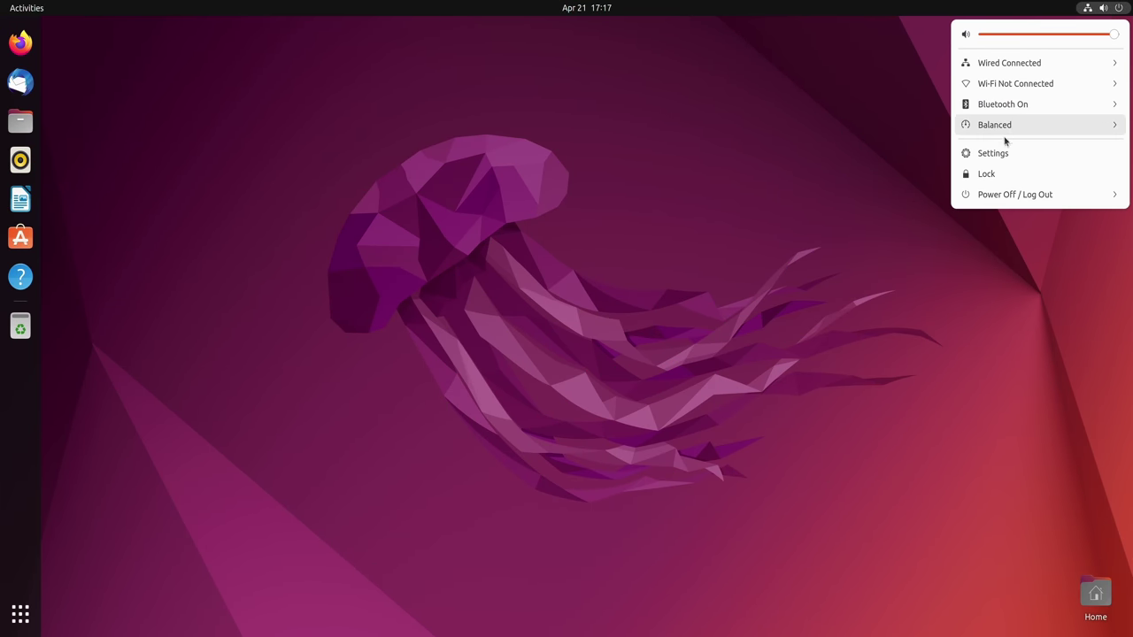
click(993, 153)
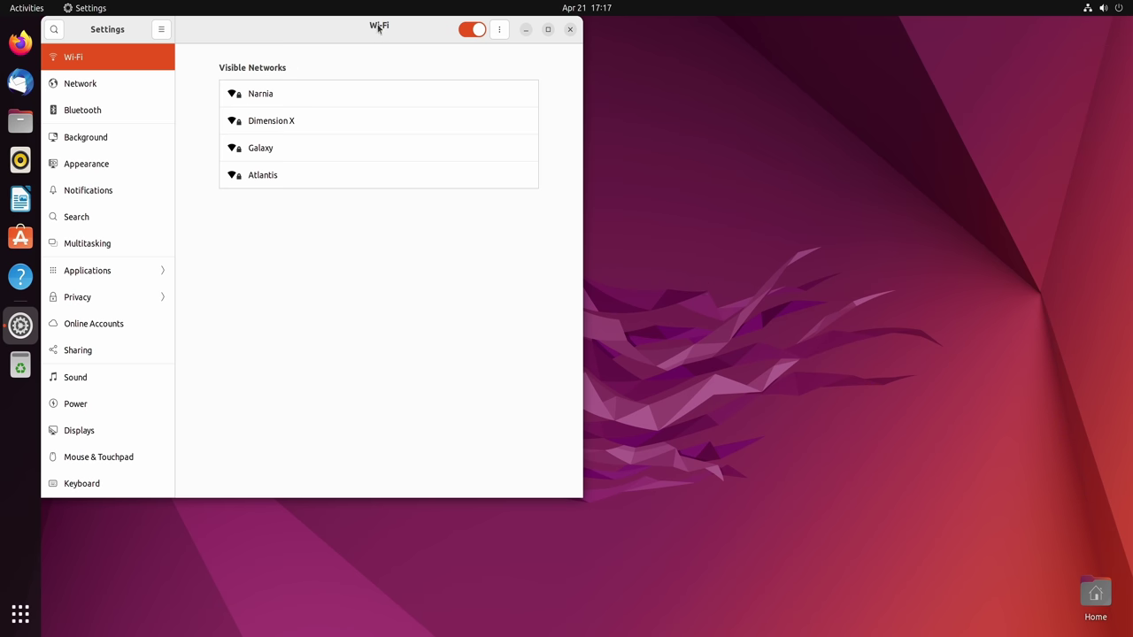
drag(378, 27, 564, 142)
scroll(319, 404, down, 5)
click(262, 599)
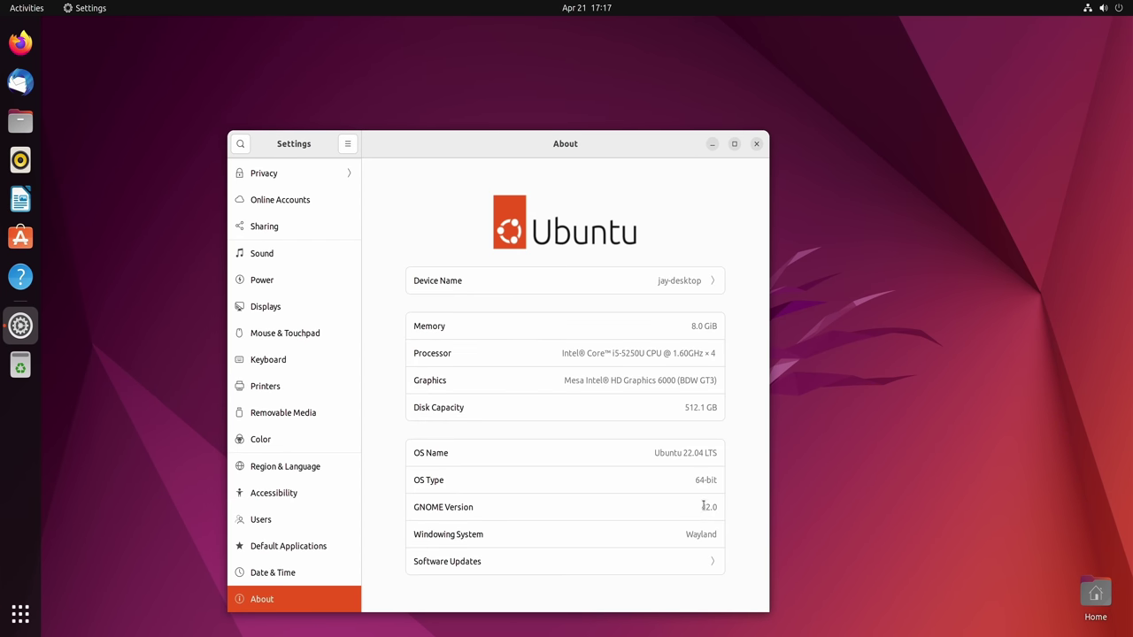
drag(703, 505, 717, 499)
click(757, 144)
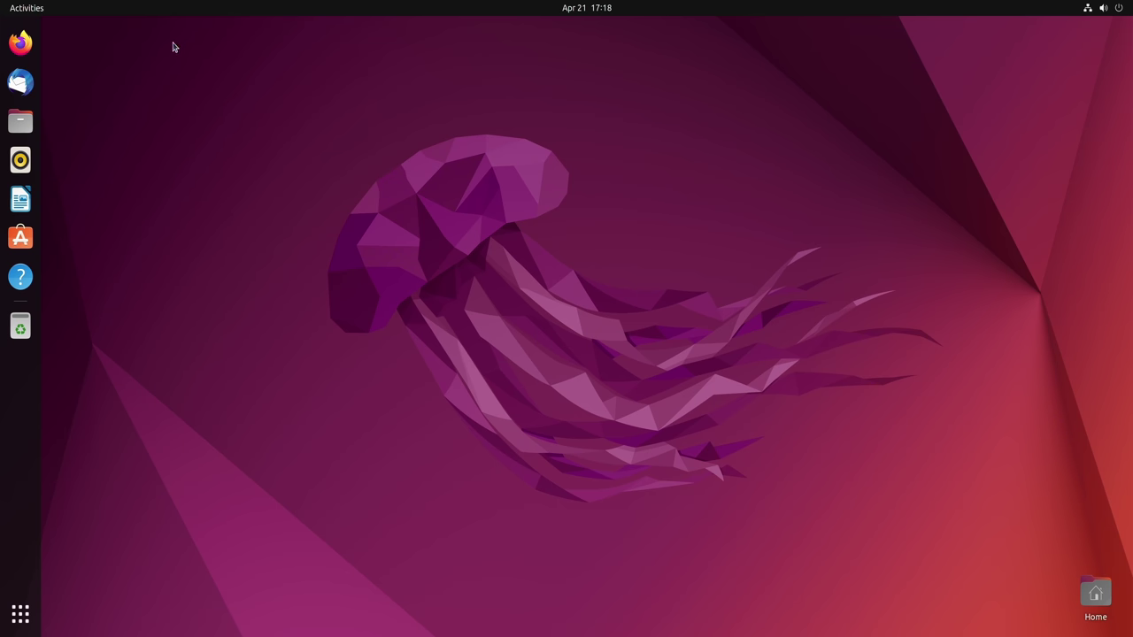
- Open Files on the Home folder, move its window centre-right, then bring up the Activities overview
click(20, 121)
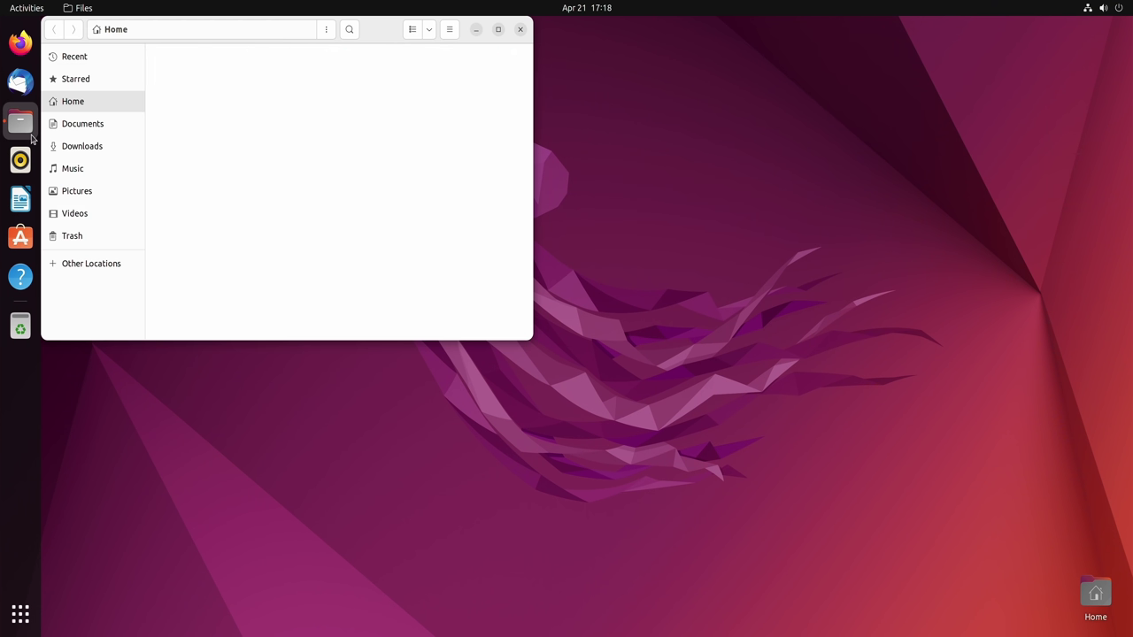
drag(129, 27, 611, 199)
click(161, 507)
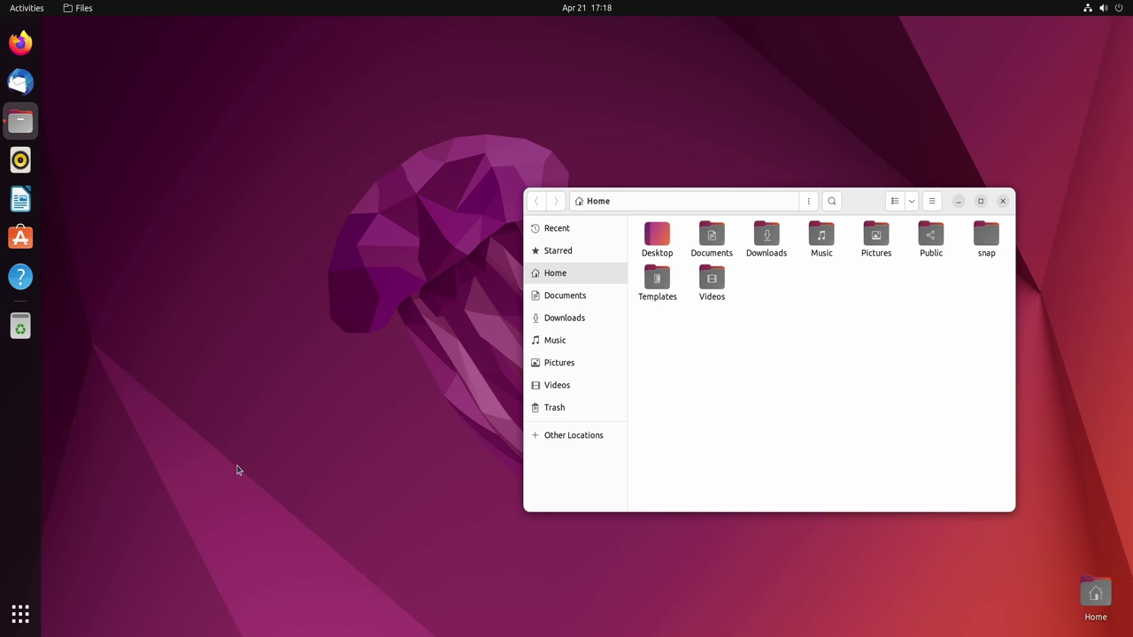
key(super)
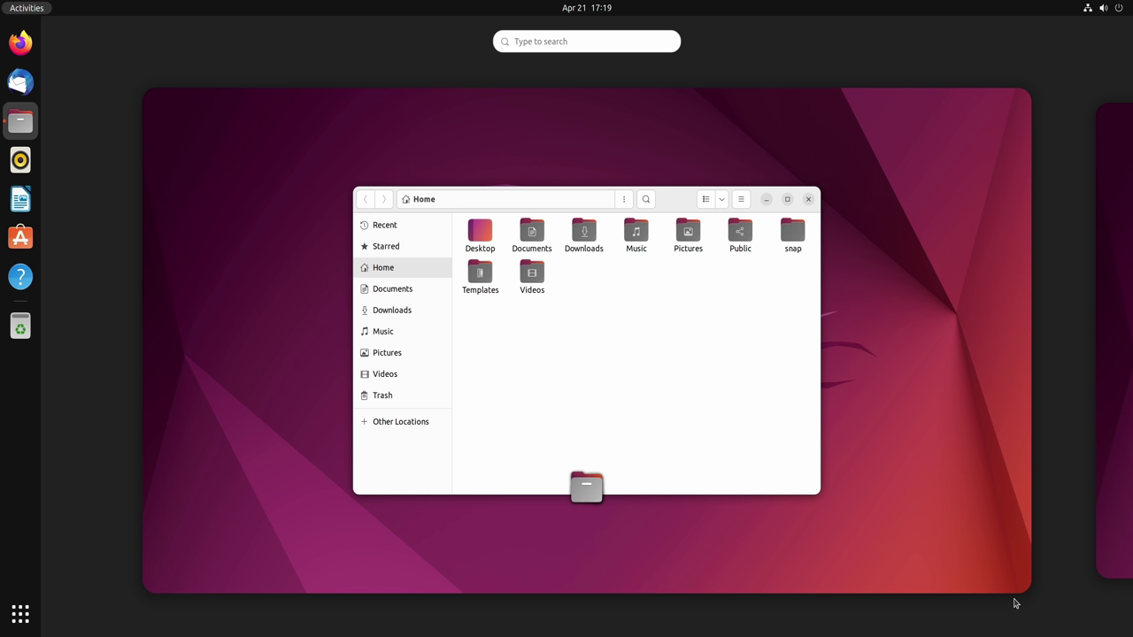
- Scroll between workspaces in the overview and enter the empty second workspace
scroll(1016, 602, down, 1)
scroll(1016, 602, up, 1)
scroll(1016, 603, down, 1)
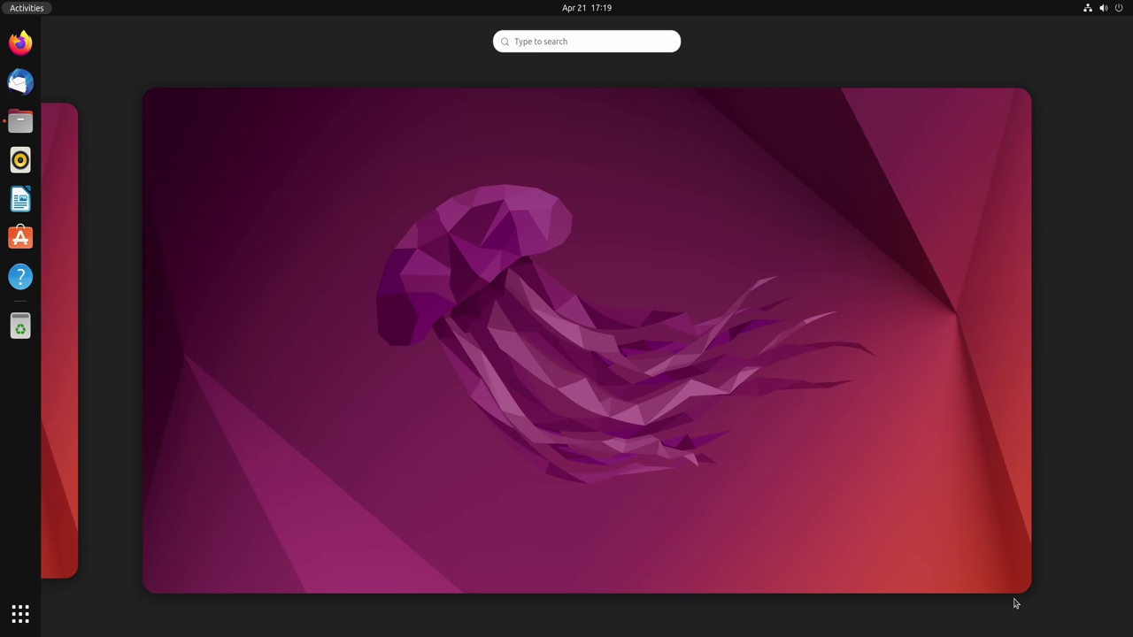
scroll(1016, 604, up, 1)
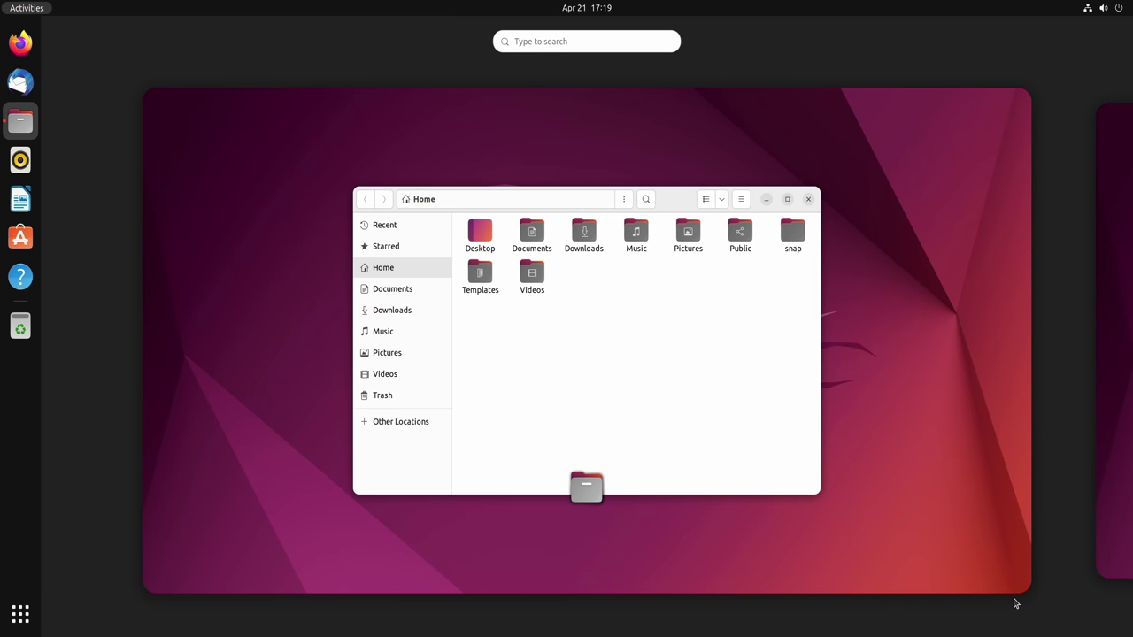
scroll(1016, 604, down, 1)
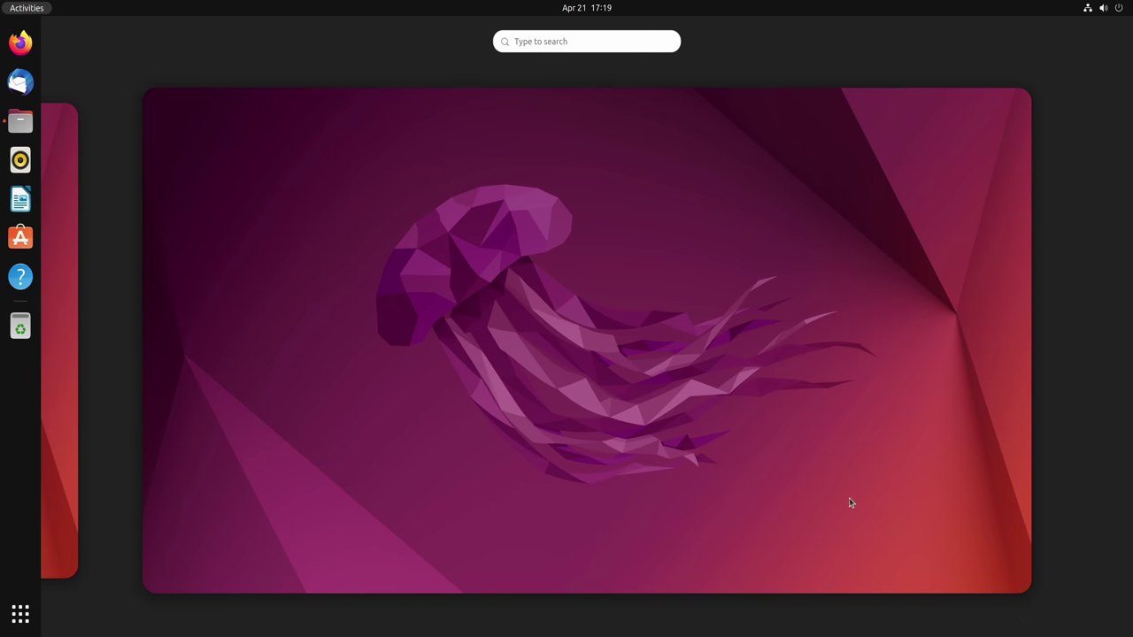
click(849, 499)
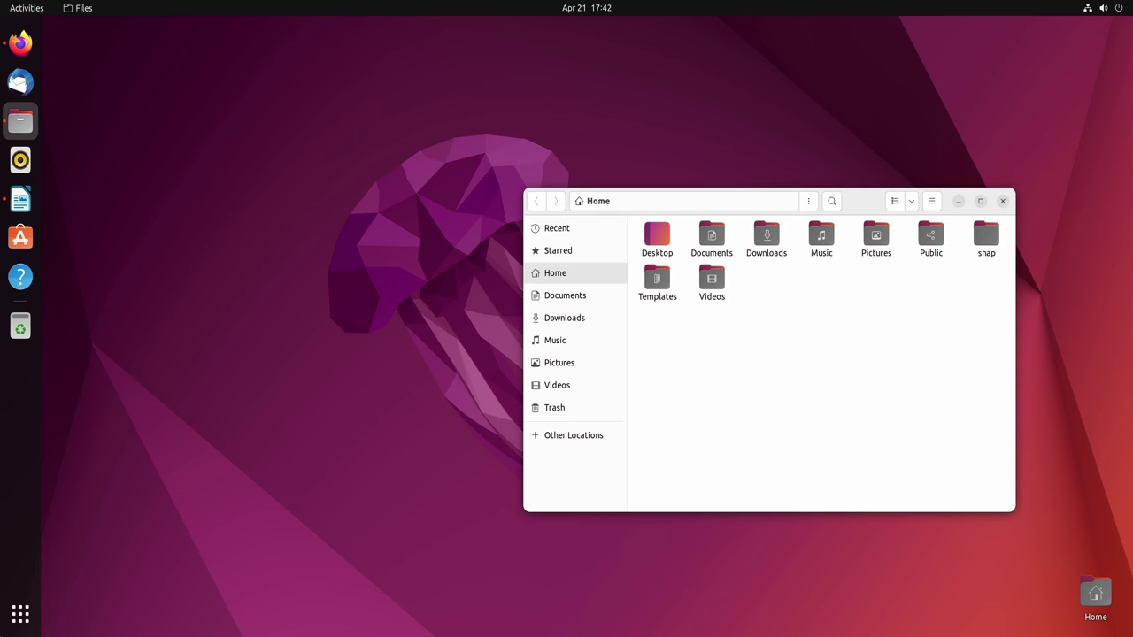
- Launch Take a Screenshot by searching 'screen' in Activities
key(super)
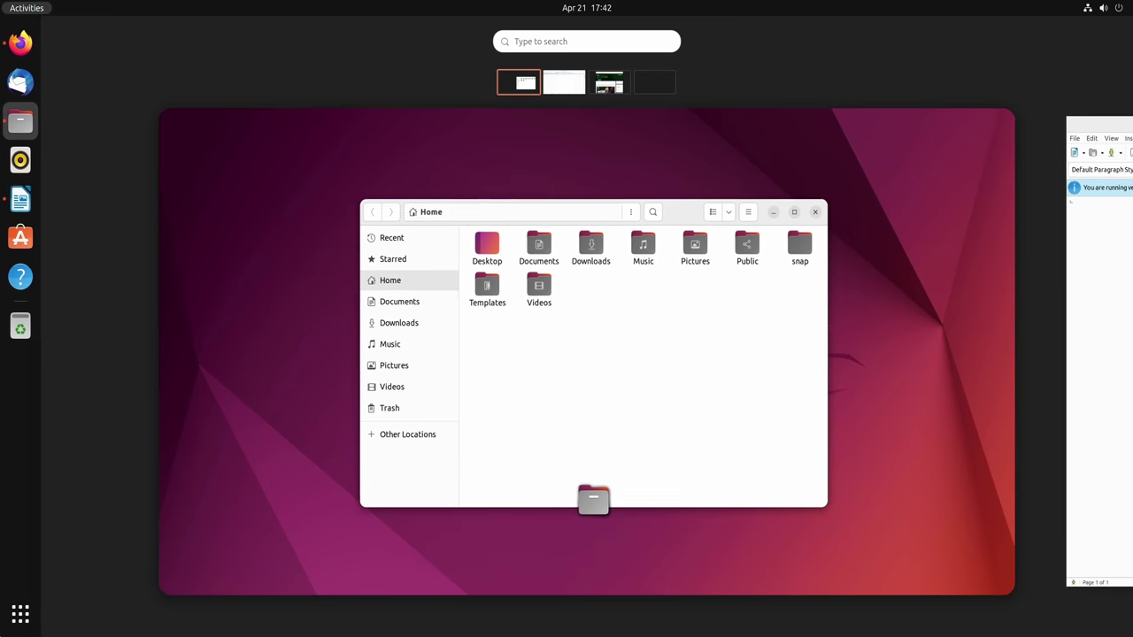
text(screen)
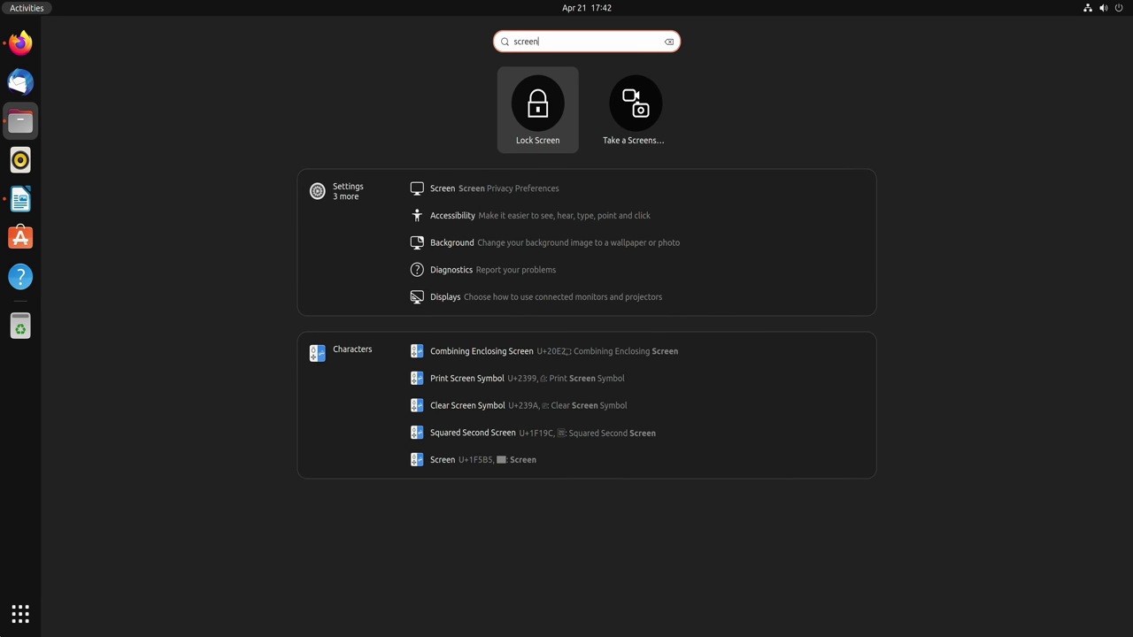
click(634, 106)
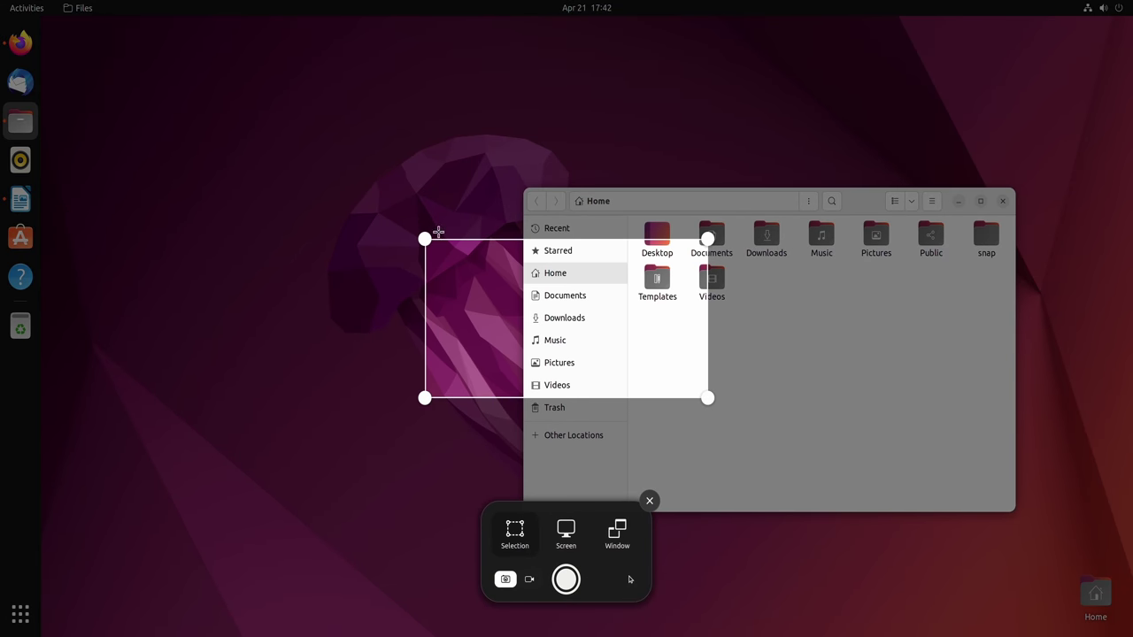
- Adjust the capture area, switch to Window mode and capture the Files window
drag(426, 240, 538, 197)
drag(928, 469, 1032, 515)
drag(858, 368, 535, 259)
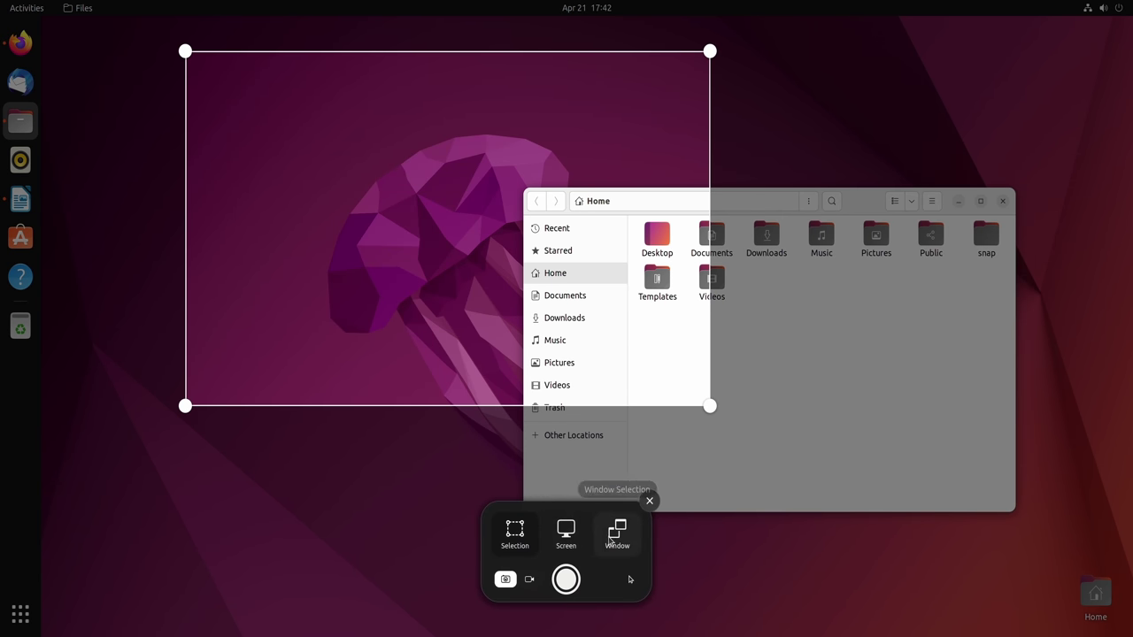
click(617, 531)
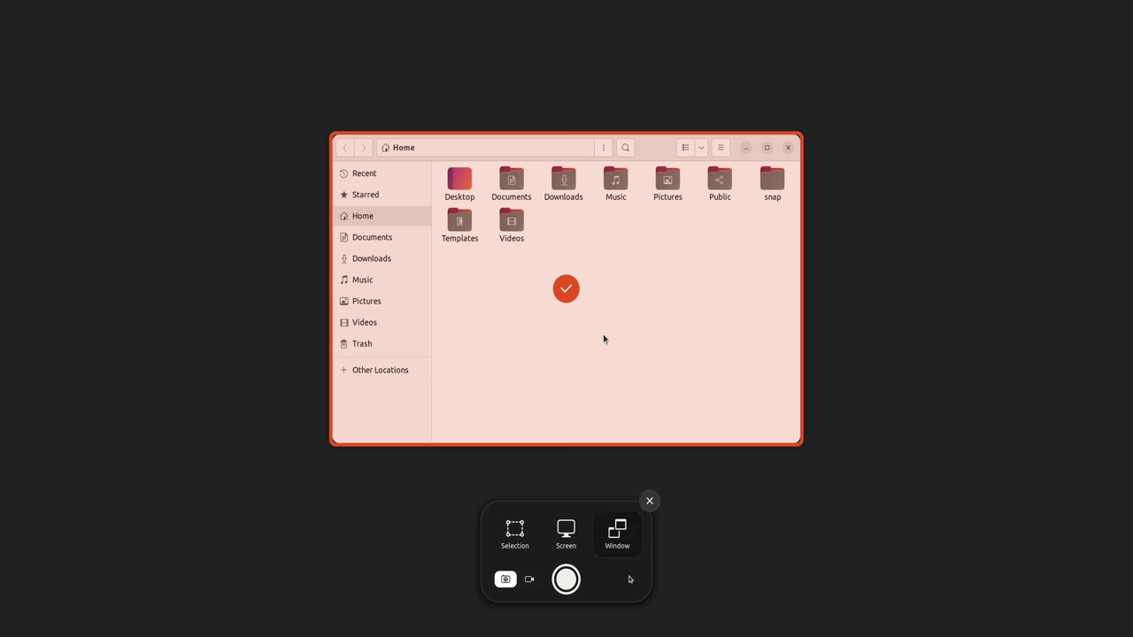
click(575, 587)
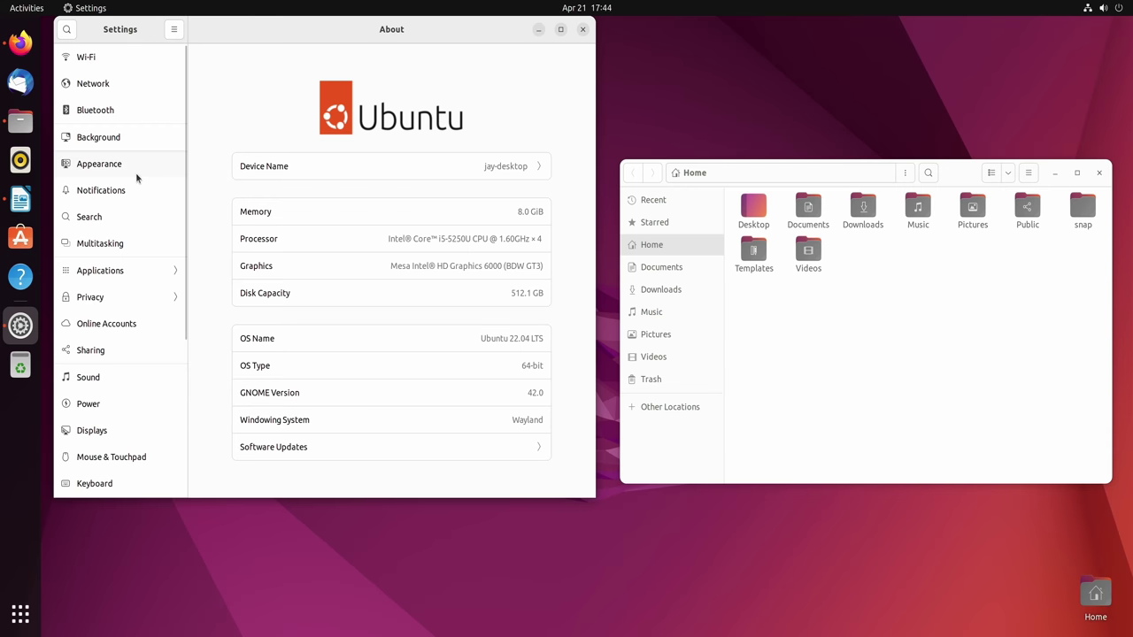
- On the Appearance page, try green, blue, magenta and red accent colours, finishing on orange
click(137, 178)
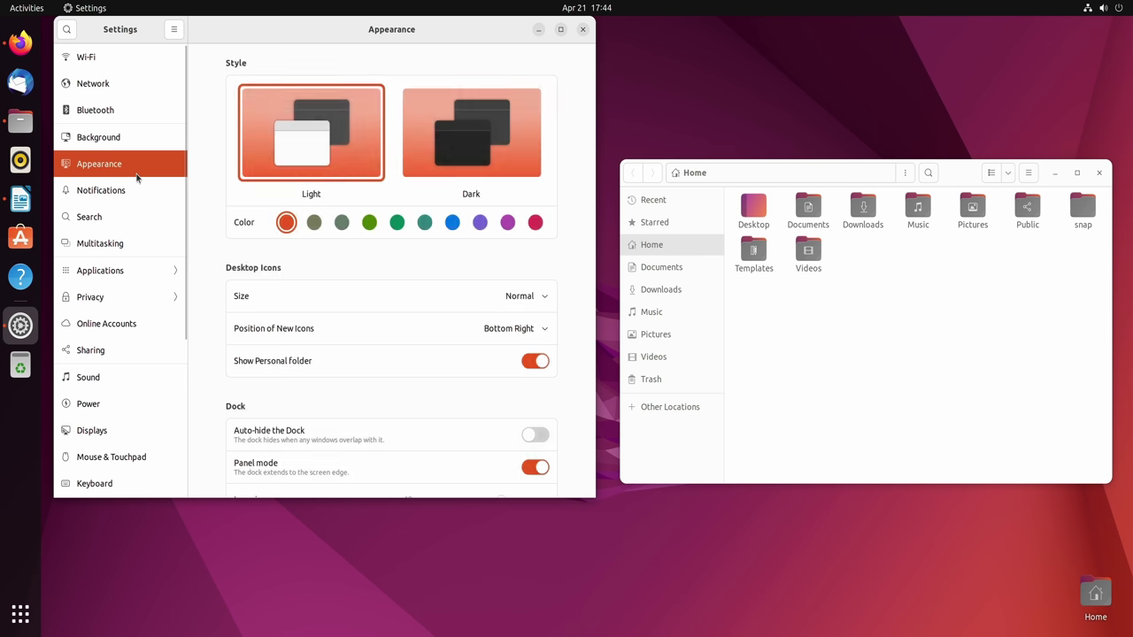
click(369, 222)
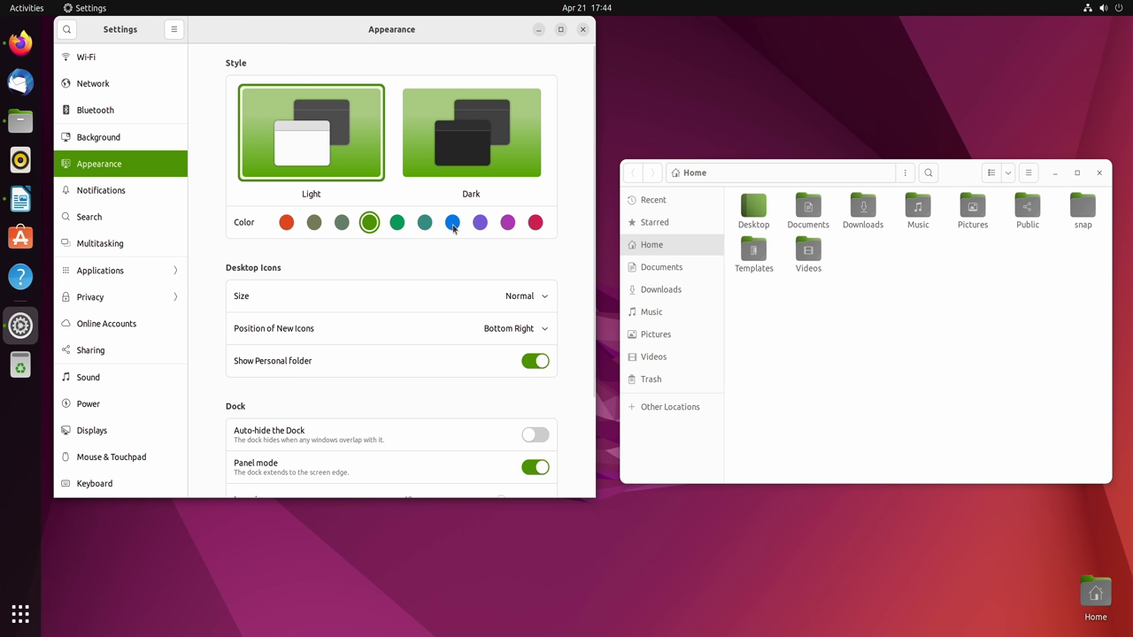
click(452, 223)
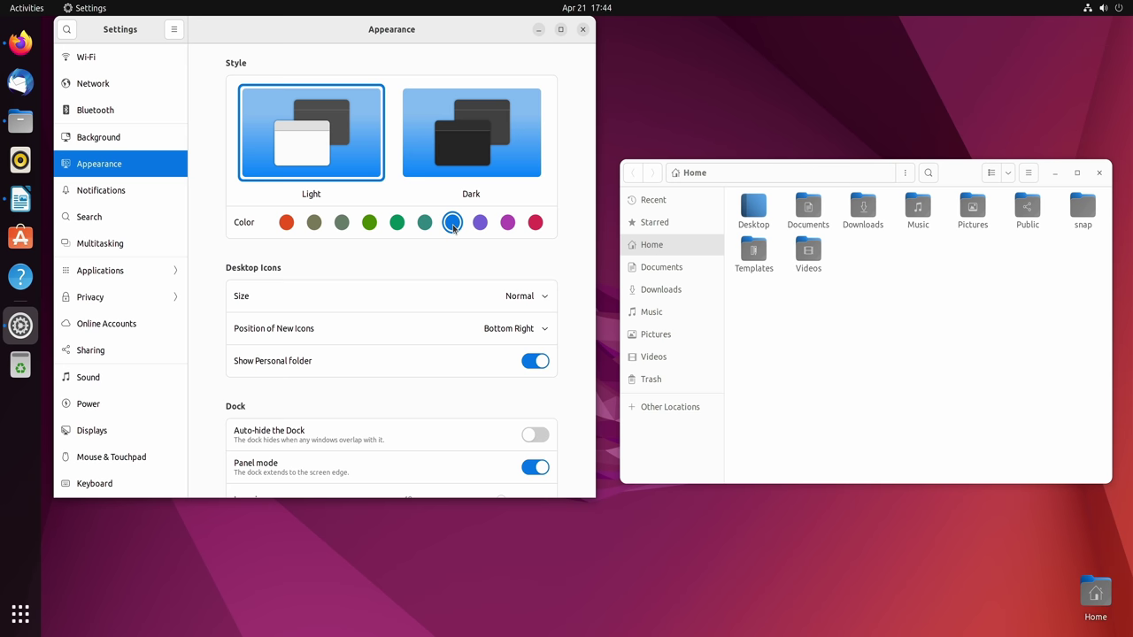
click(848, 386)
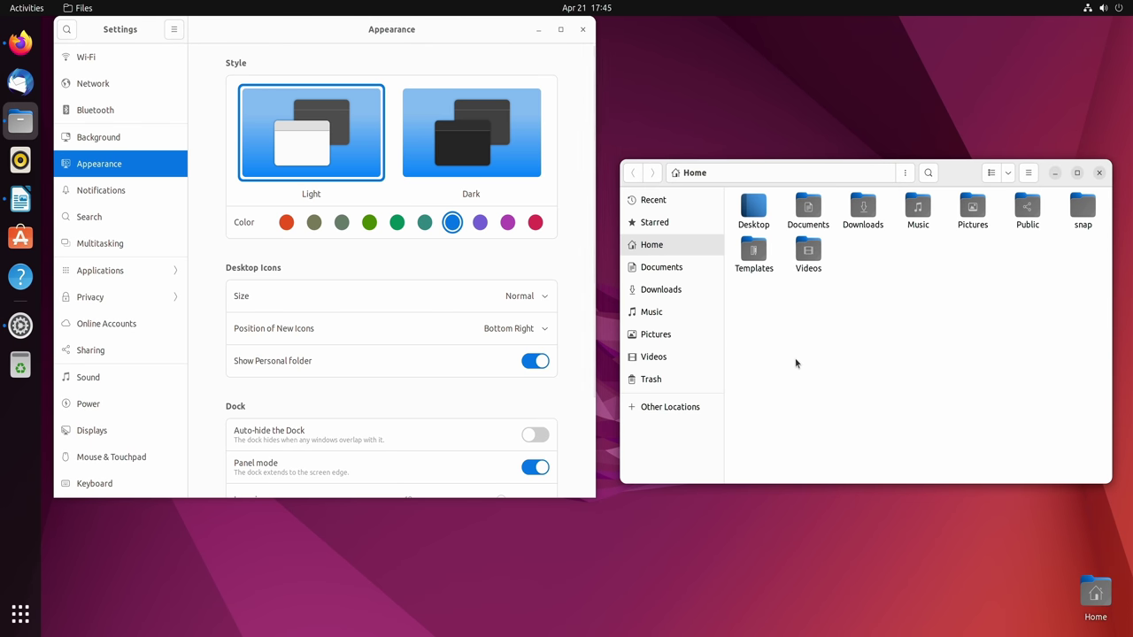
click(506, 223)
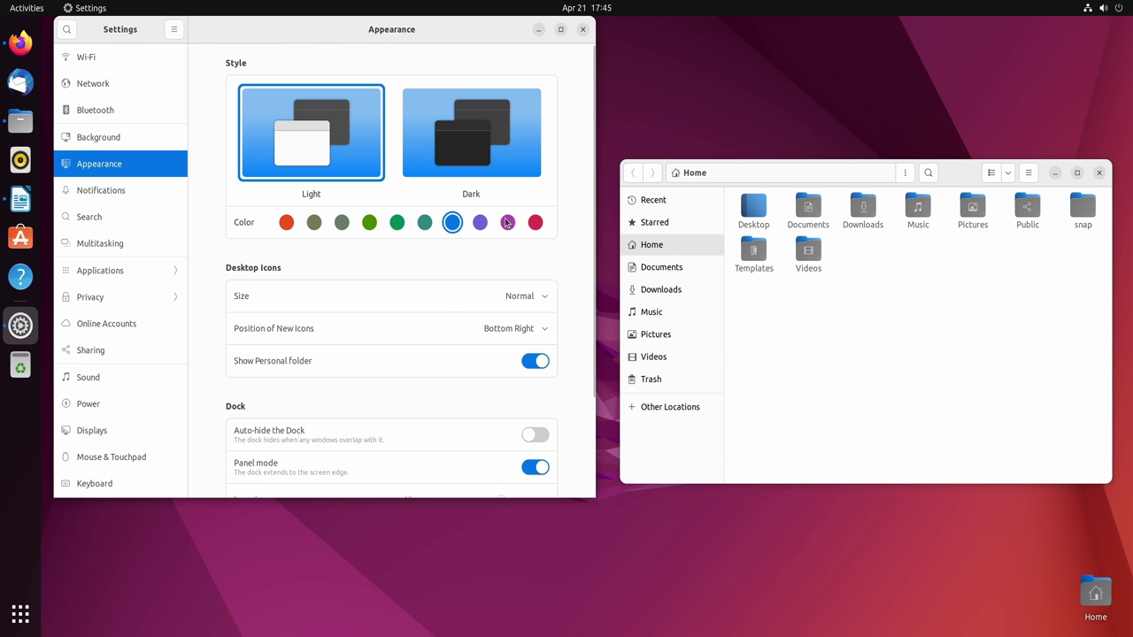
click(506, 223)
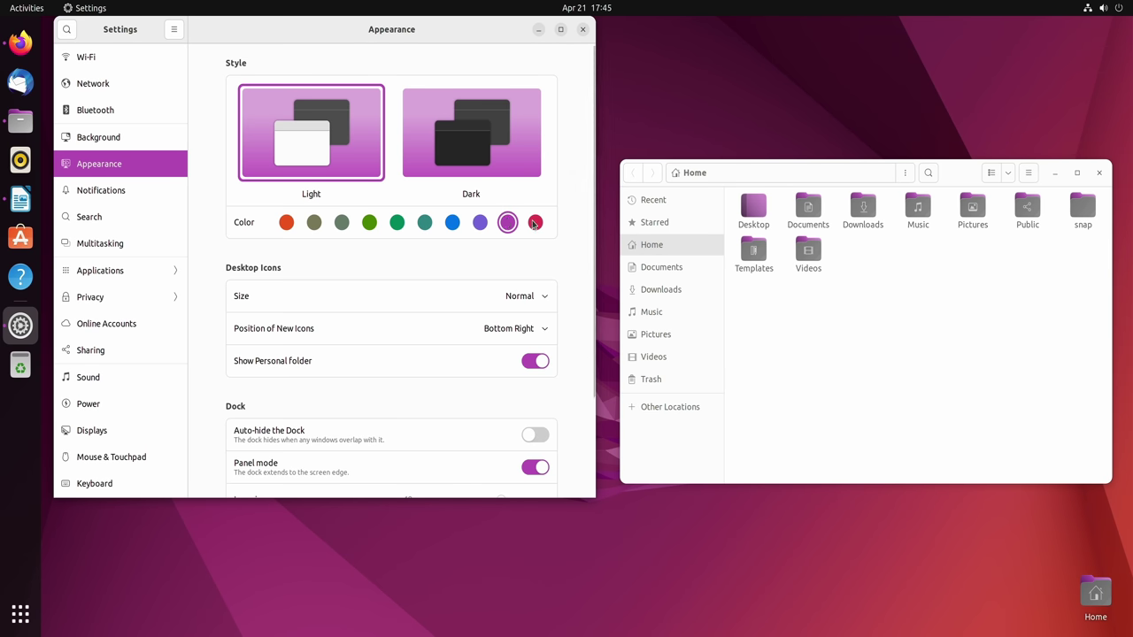
click(534, 224)
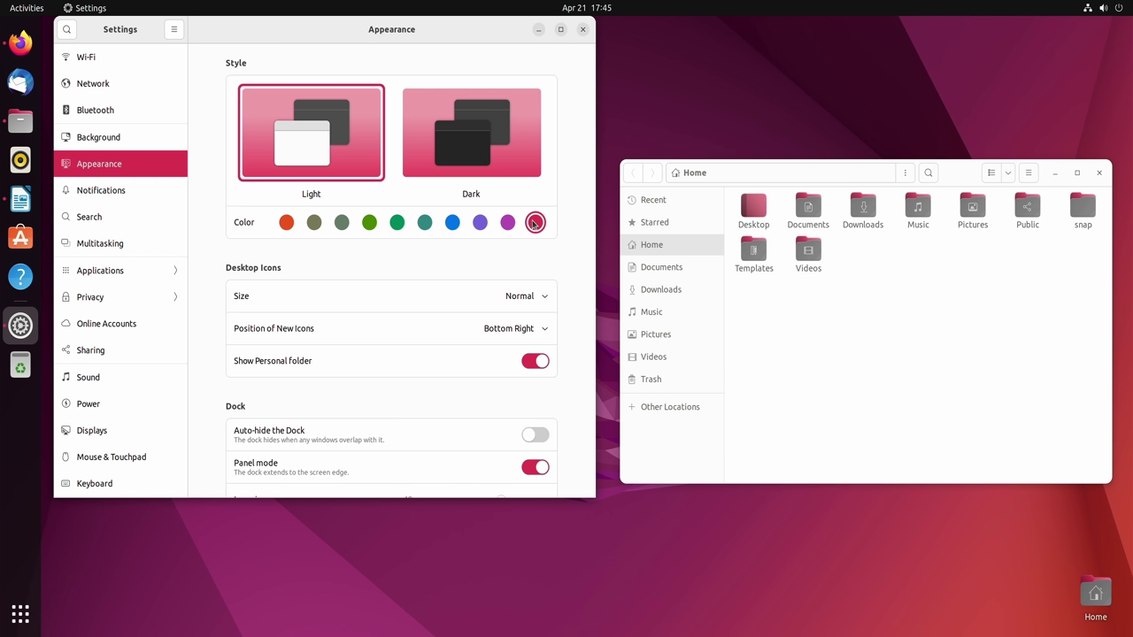
click(370, 224)
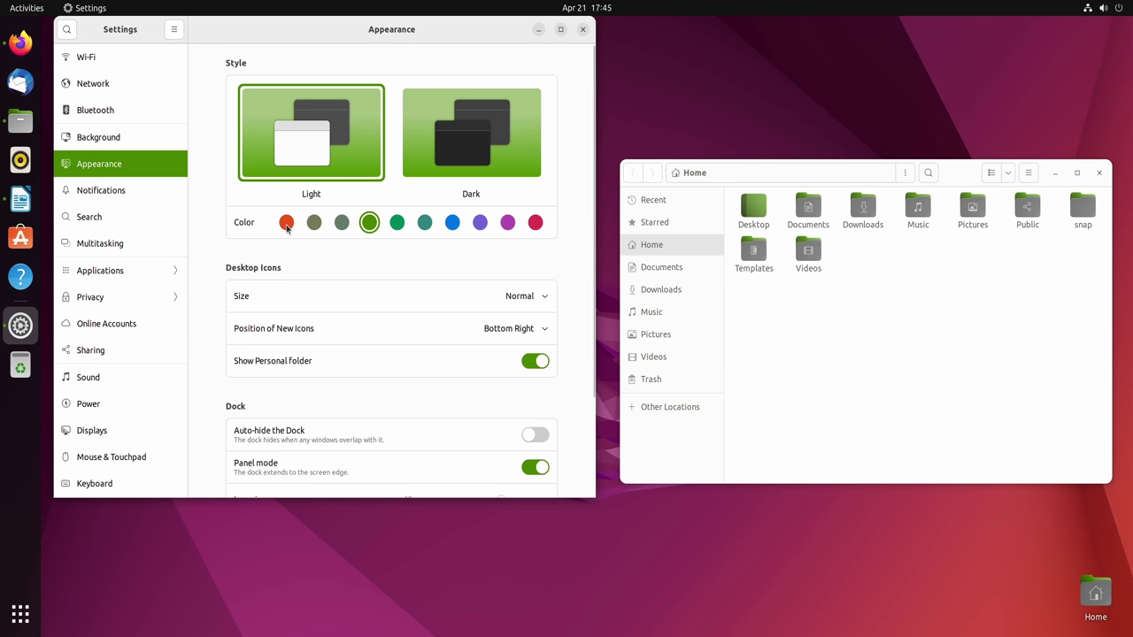
click(286, 223)
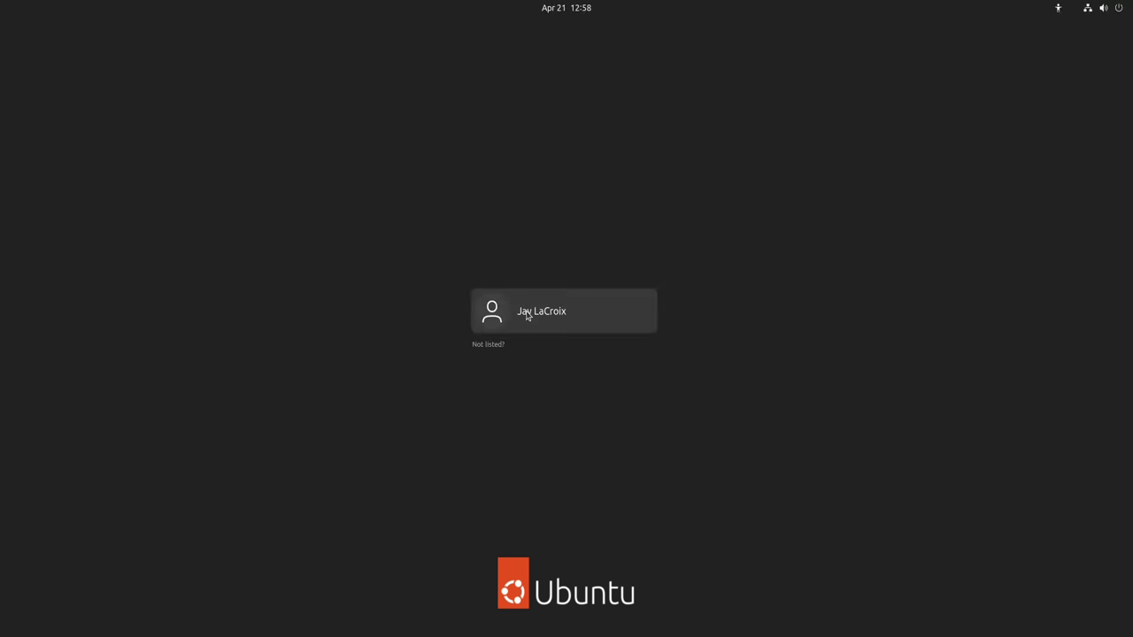
- Log in with the account password, then open Files on Home and move it centre-right
click(544, 322)
text(•••••••)
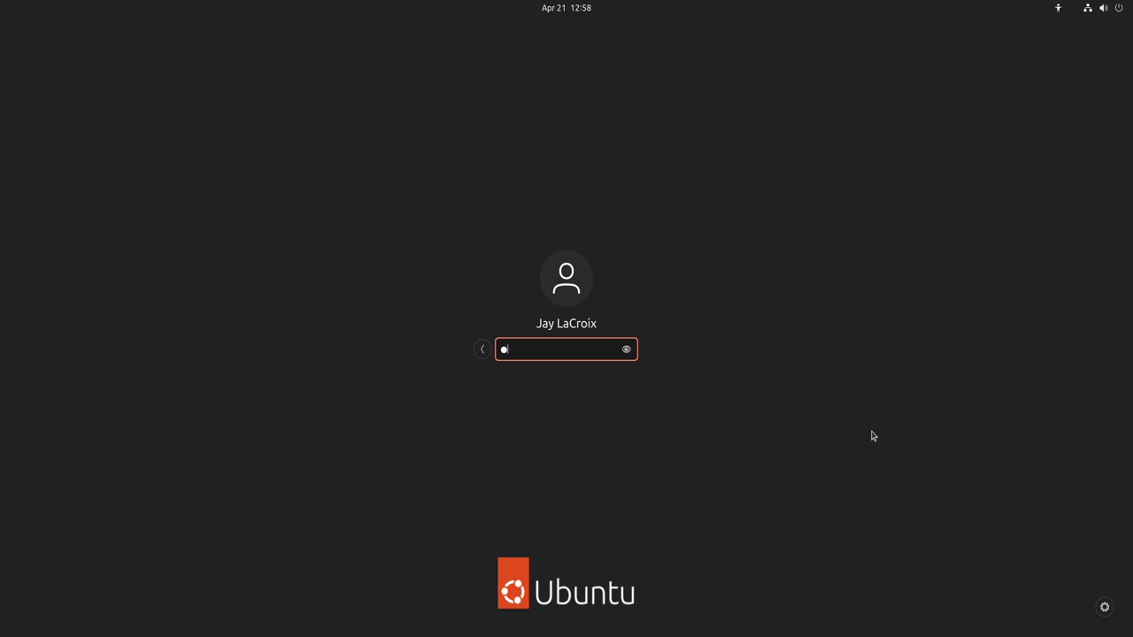
text(•••••)
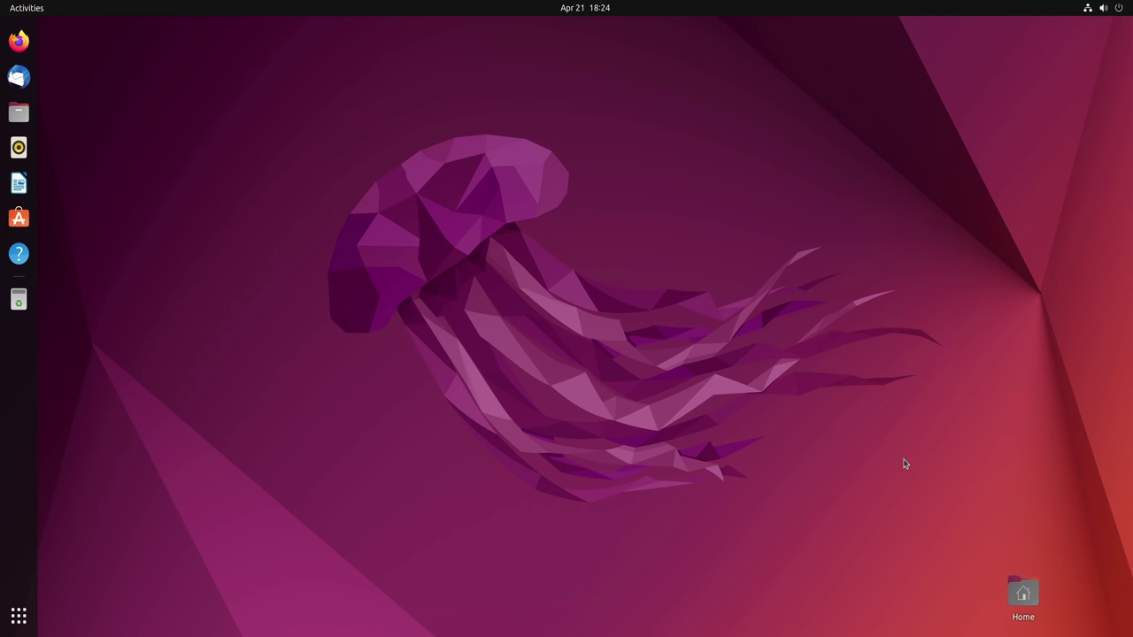
click(26, 121)
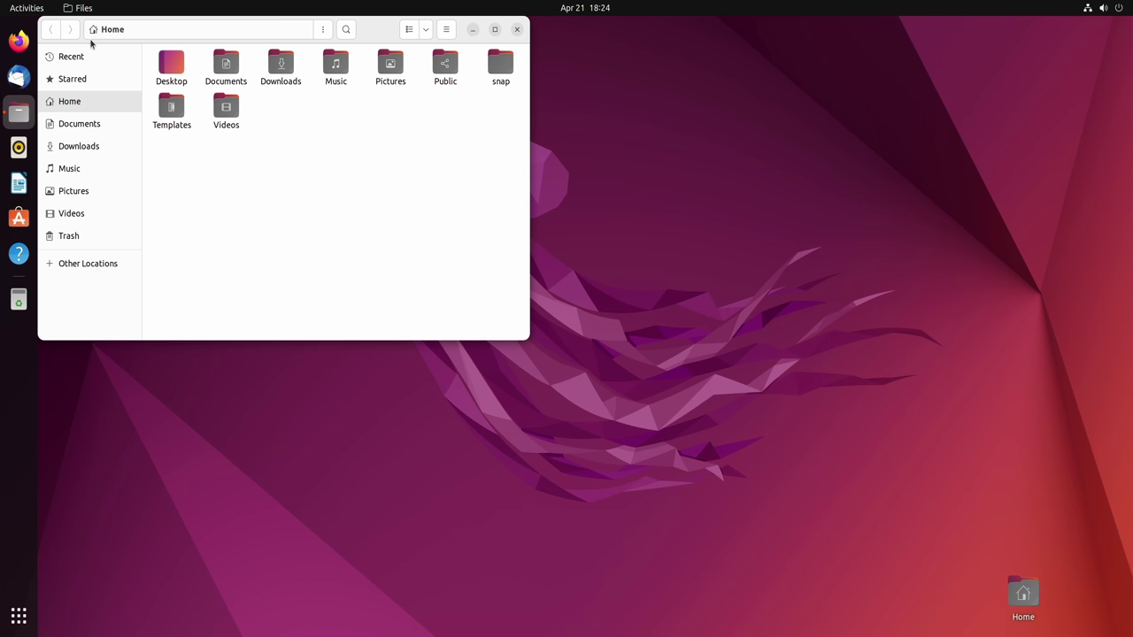
drag(92, 44, 582, 171)
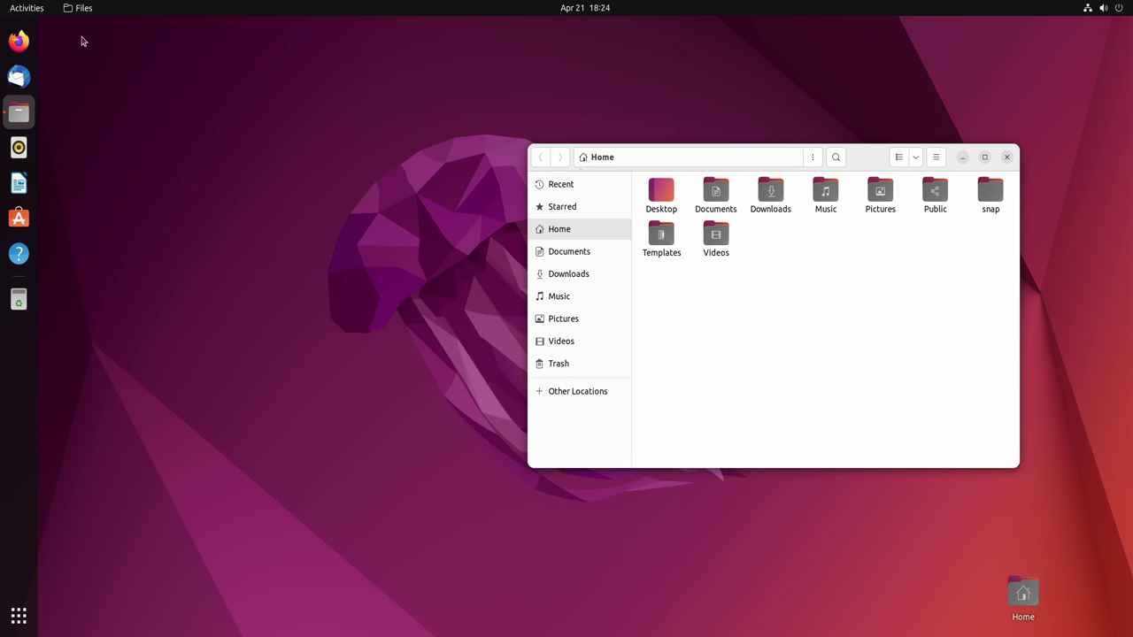
- Open Settings from an Activities search for 'sett' and shift the Files window further right
click(32, 10)
text(s)
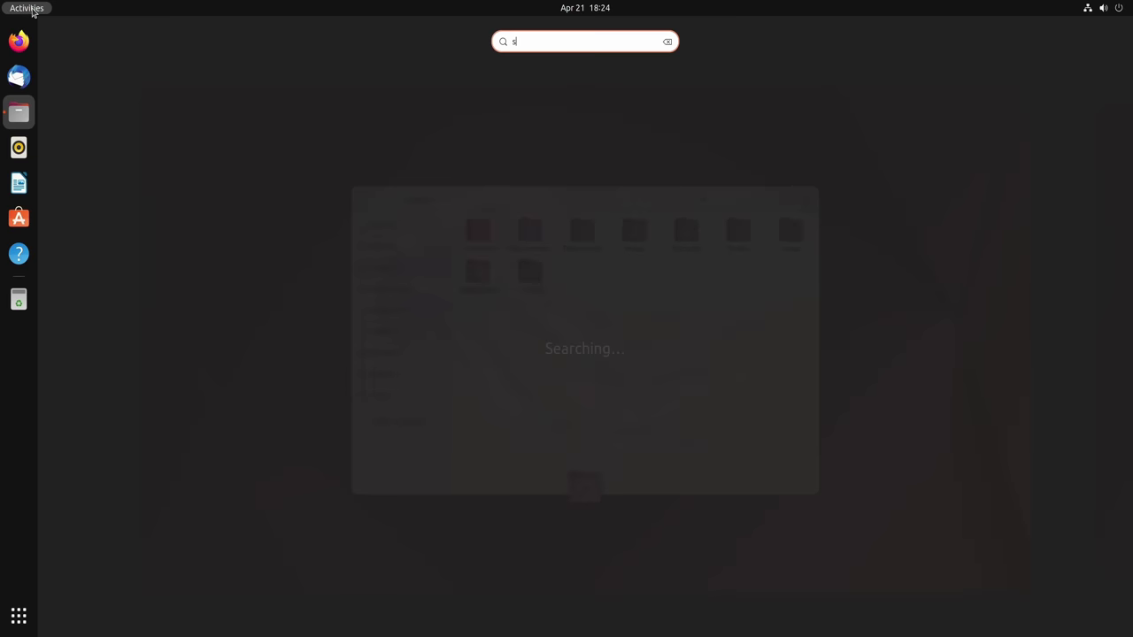
text(ett)
click(472, 104)
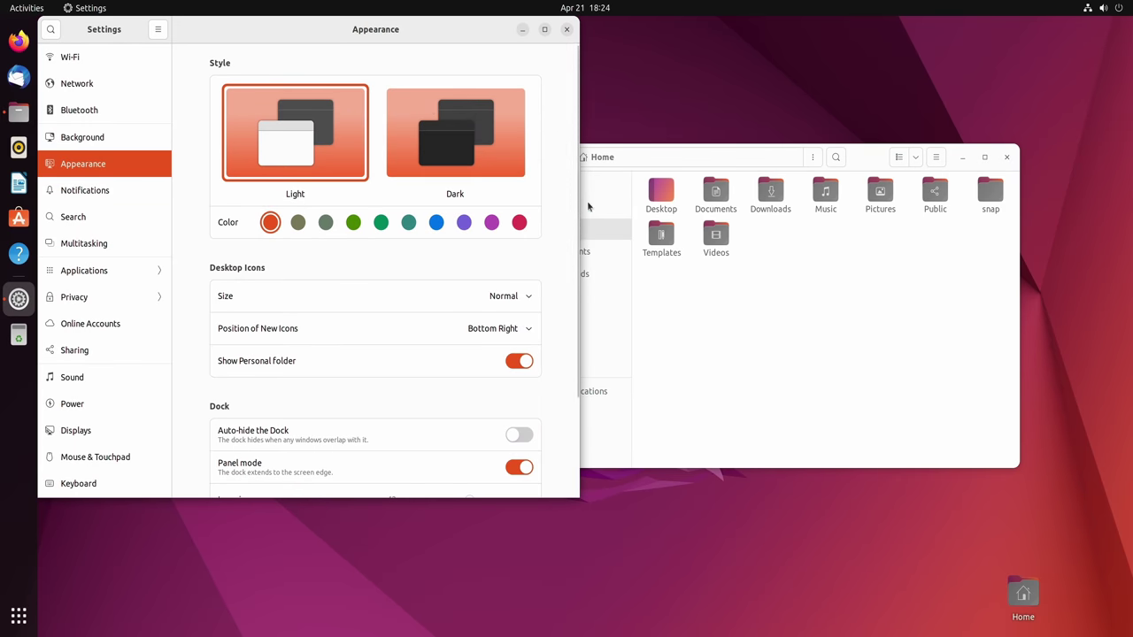
drag(647, 162, 717, 162)
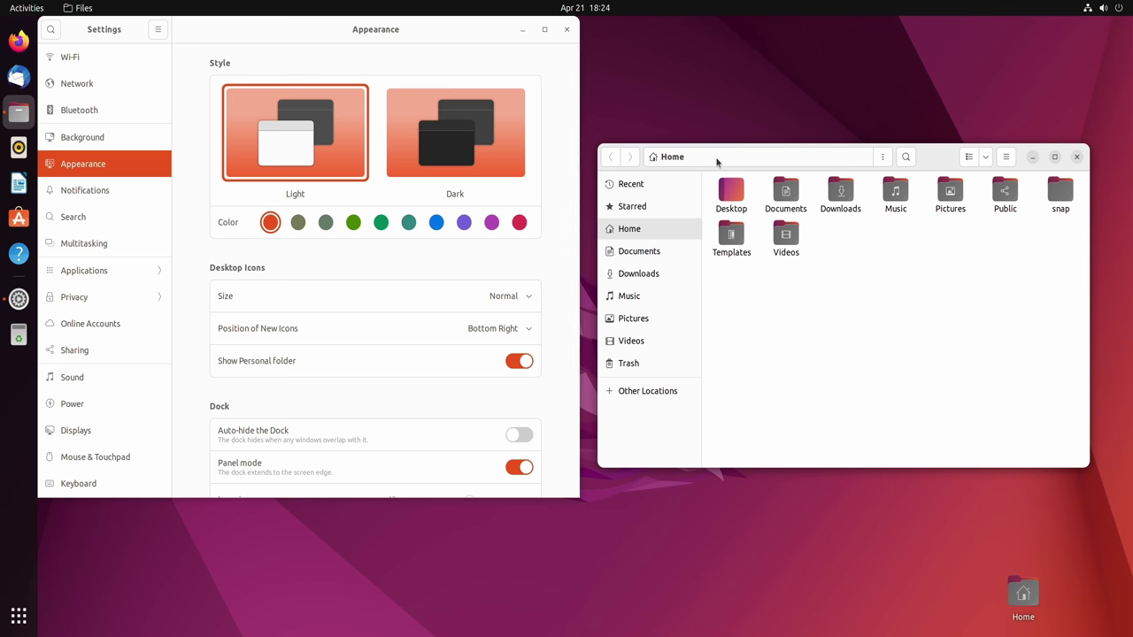
- Switch the style to Dark then back to Light, pick the blue accent, and reposition Settings
click(501, 142)
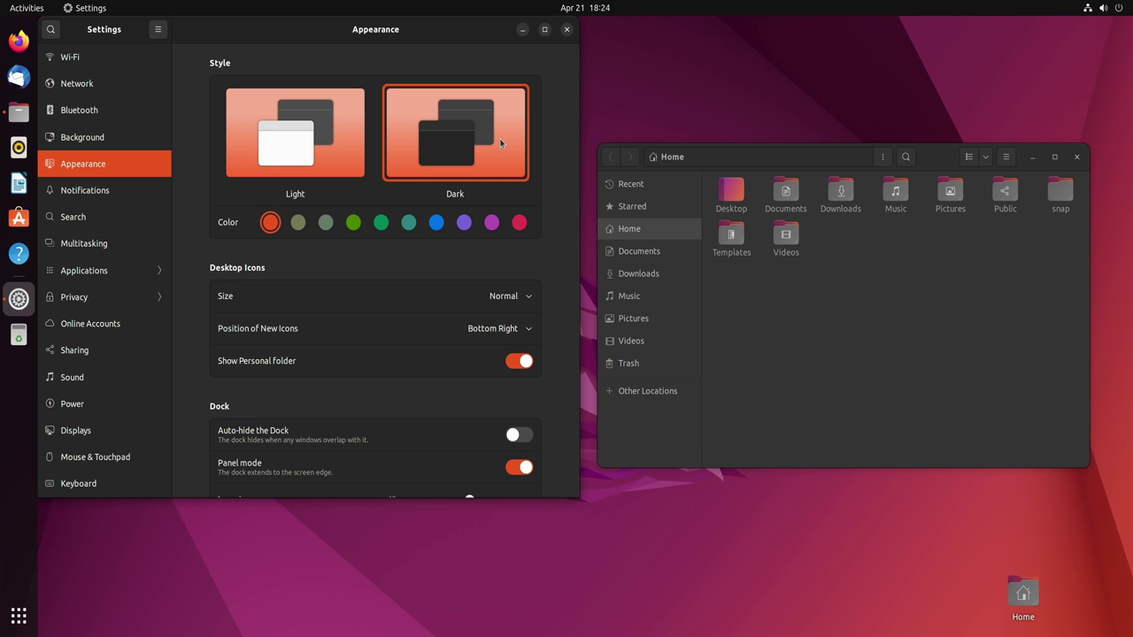
click(334, 150)
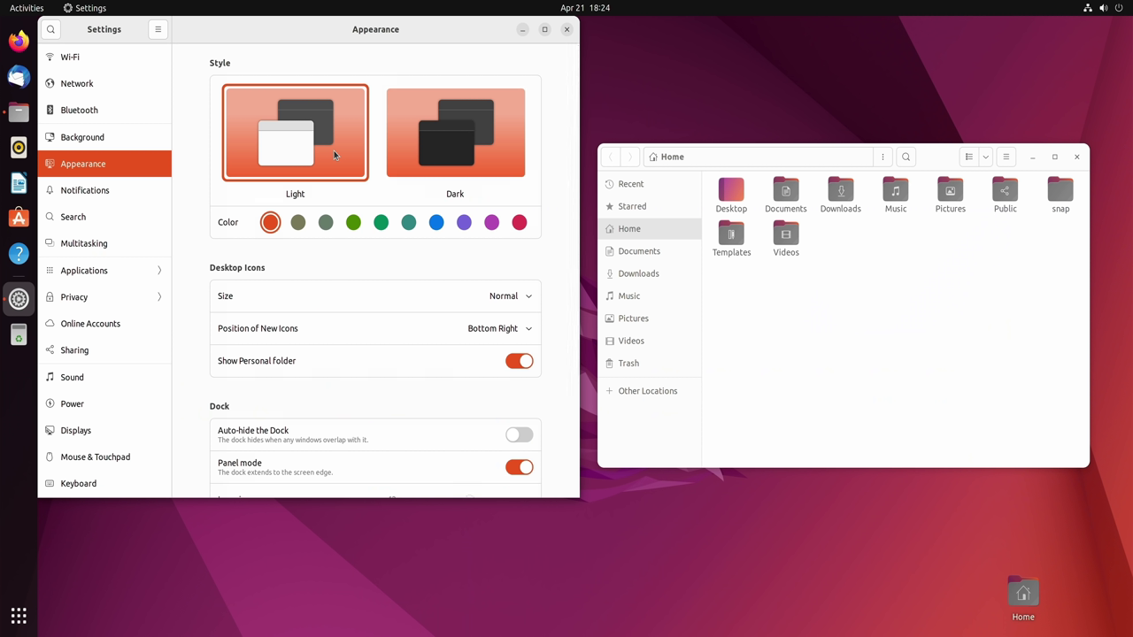
click(436, 222)
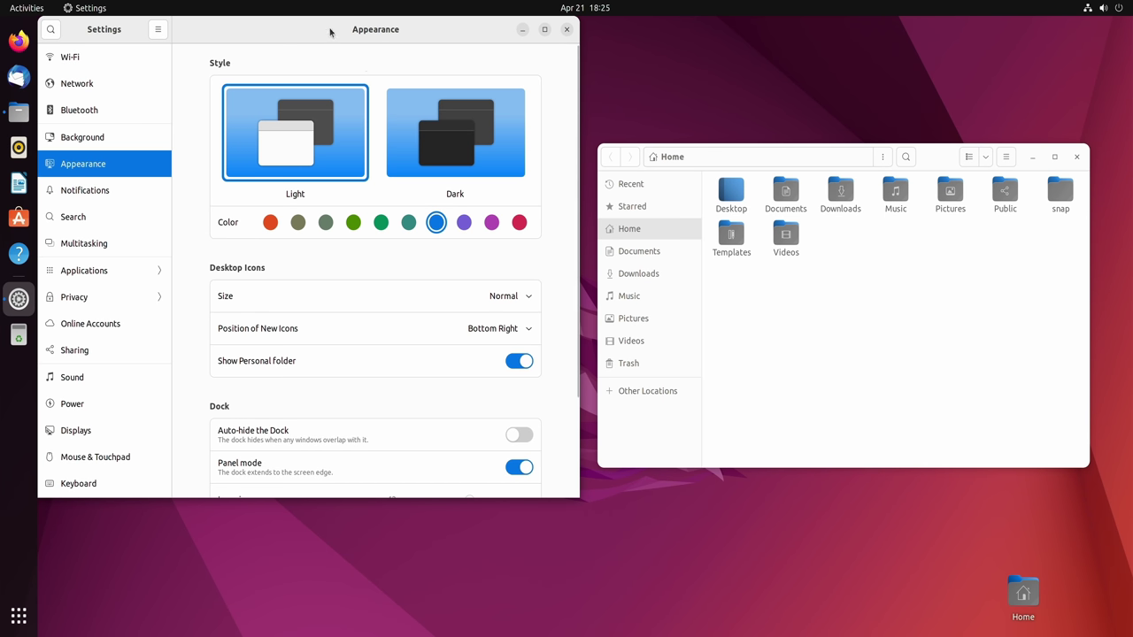
drag(330, 29, 484, 129)
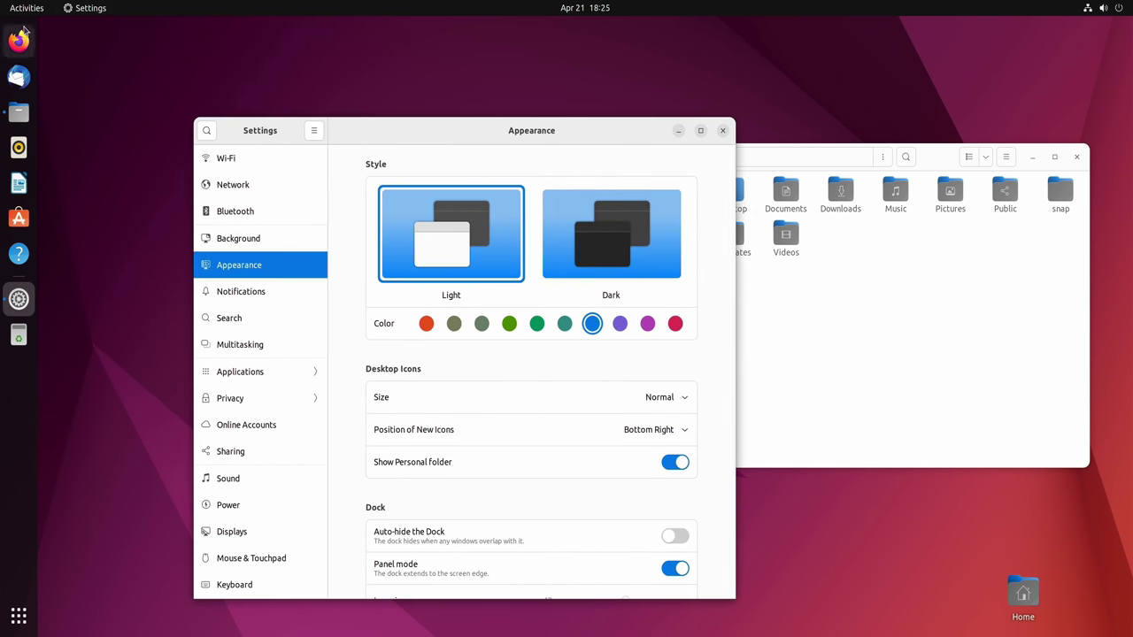
- Show the application grid and scroll through its pages of installed apps
click(25, 11)
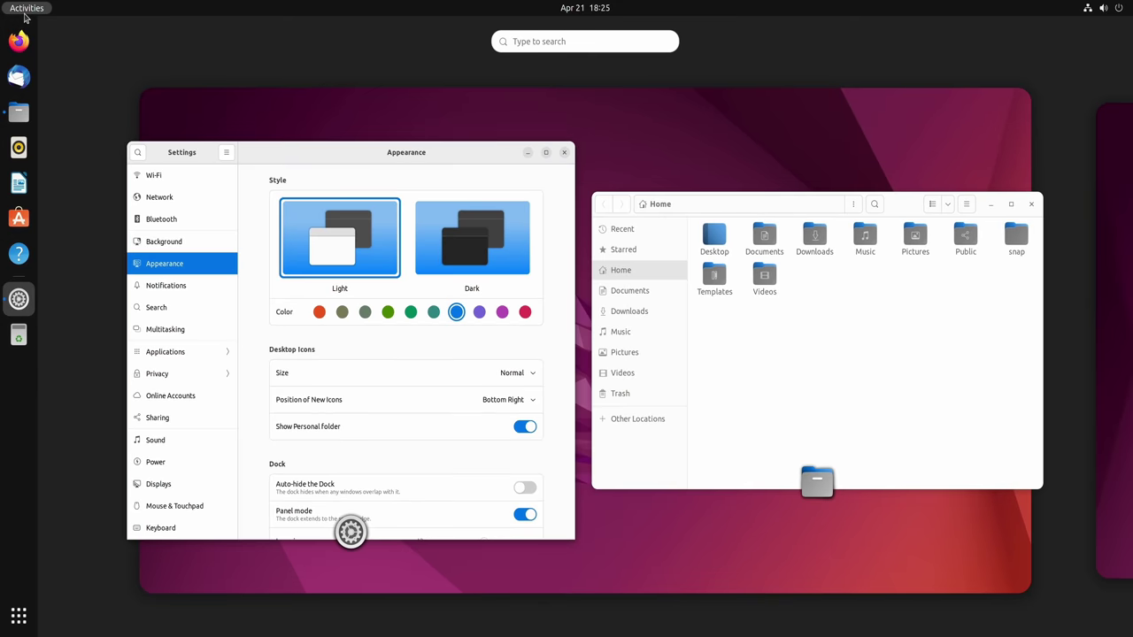
click(24, 627)
scroll(166, 539, down, 1)
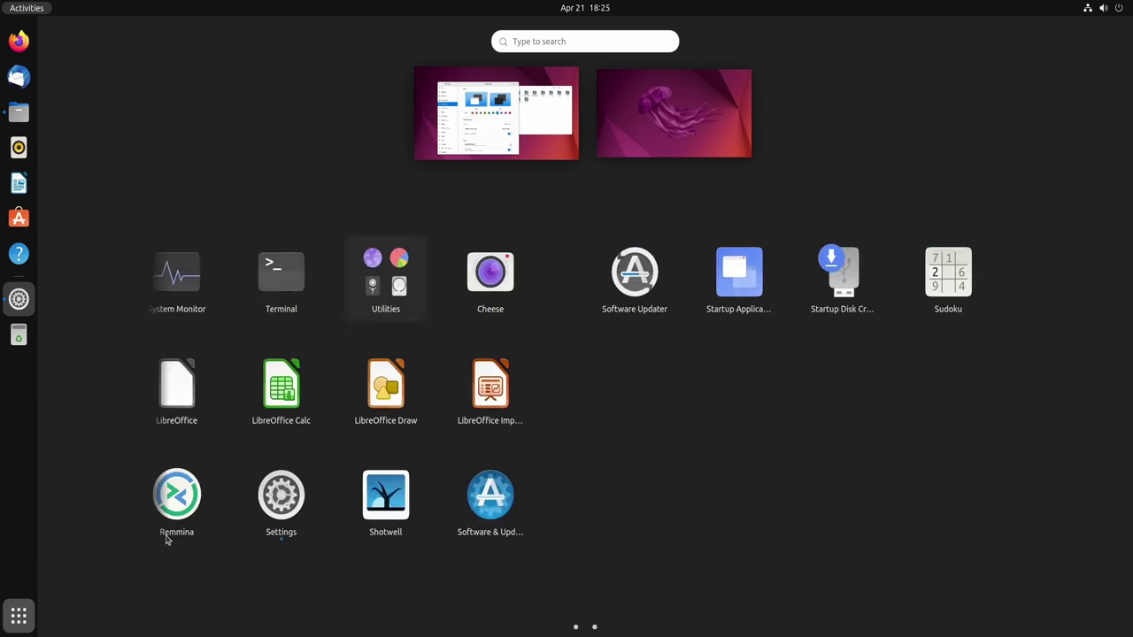
scroll(166, 539, up, 1)
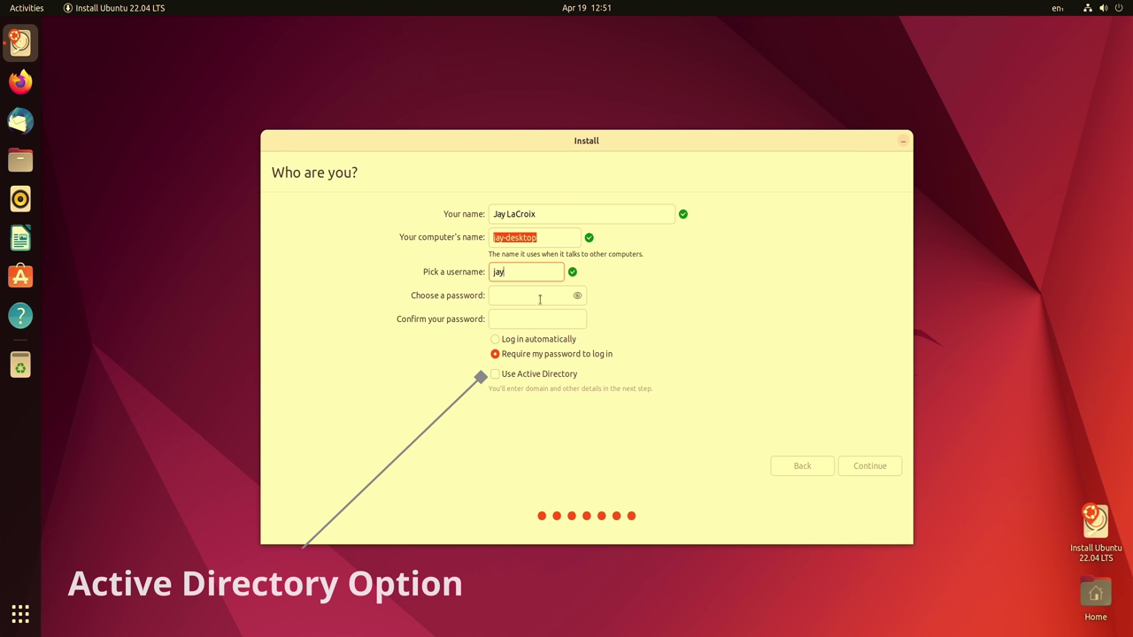
click(539, 299)
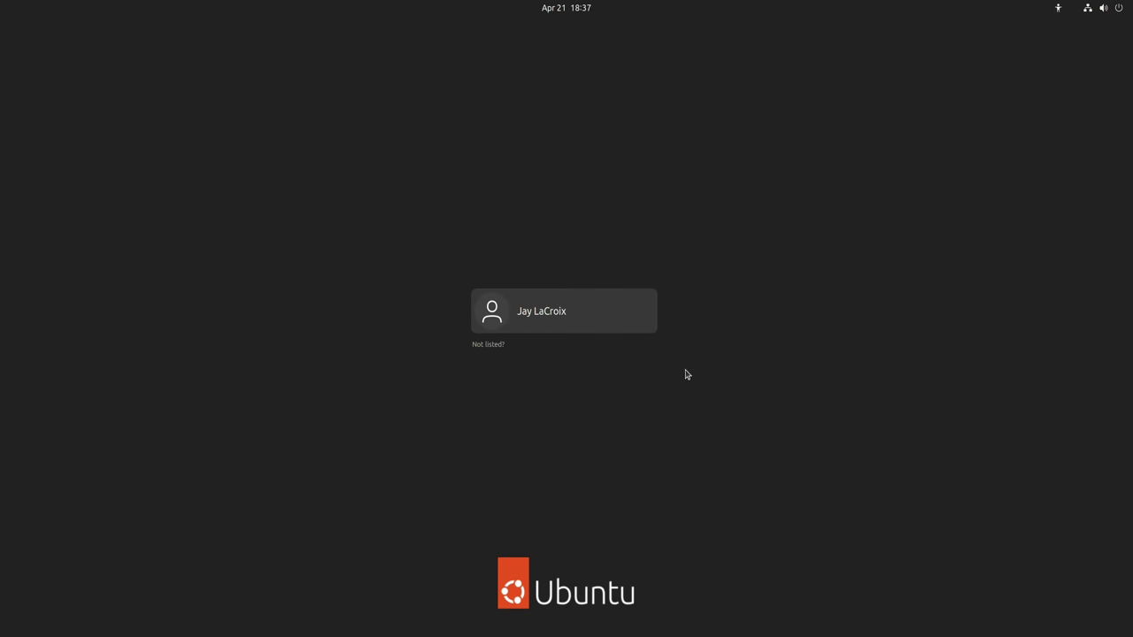
- Select the user on the login screen and view the Ubuntu / Ubuntu on Xorg session options
click(635, 325)
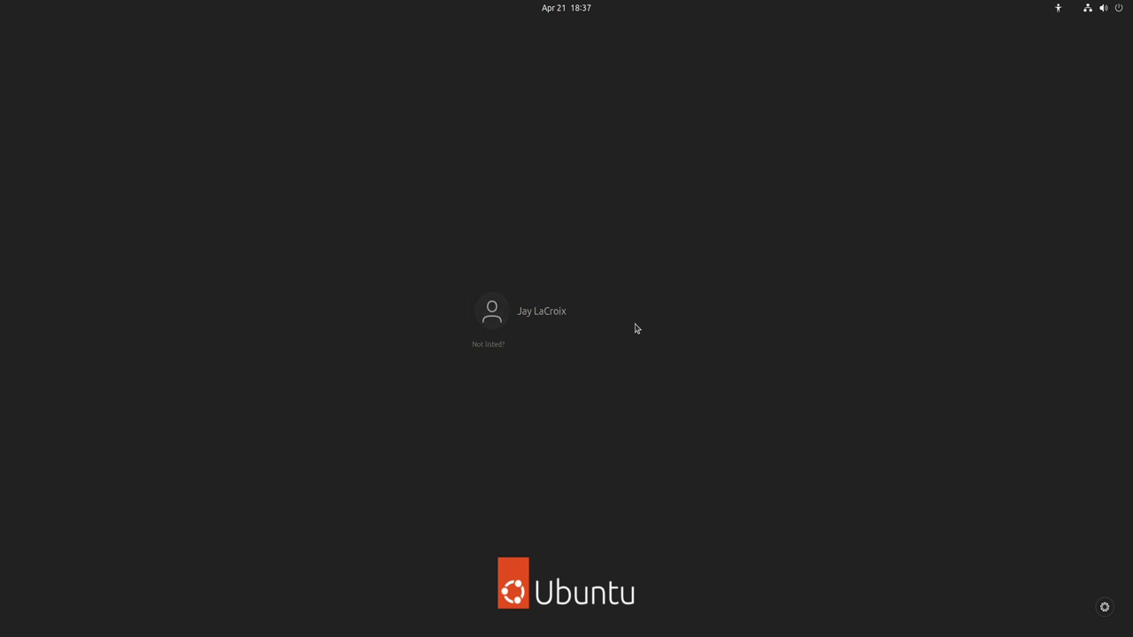
click(1103, 607)
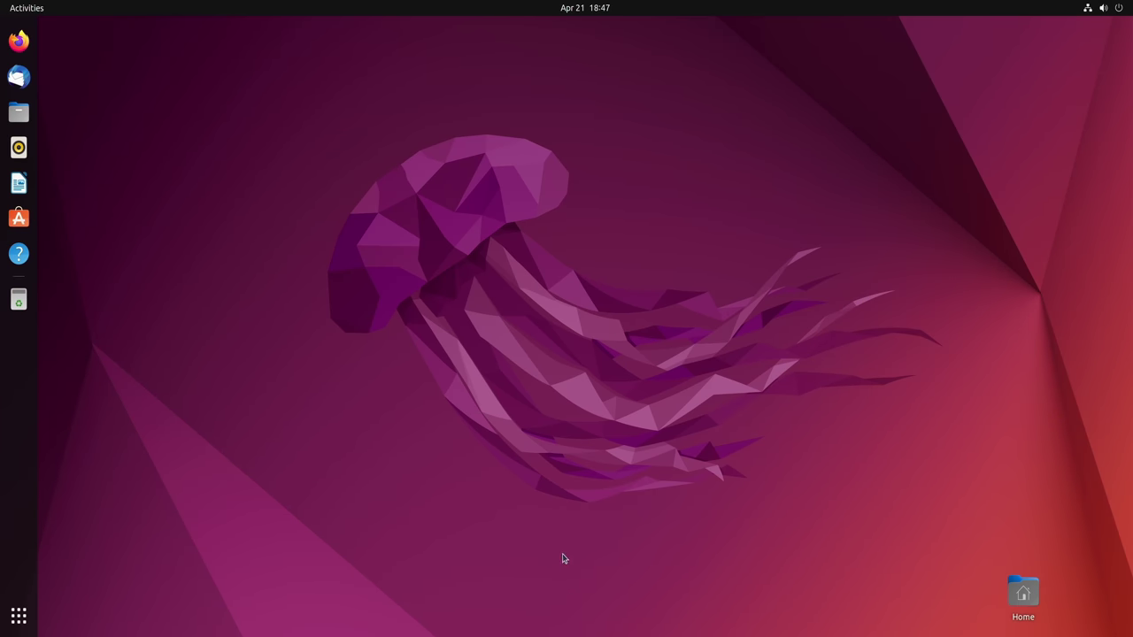
- Launch Firefox, then move to the next empty workspace and open a blank LibreOffice Writer document
click(20, 42)
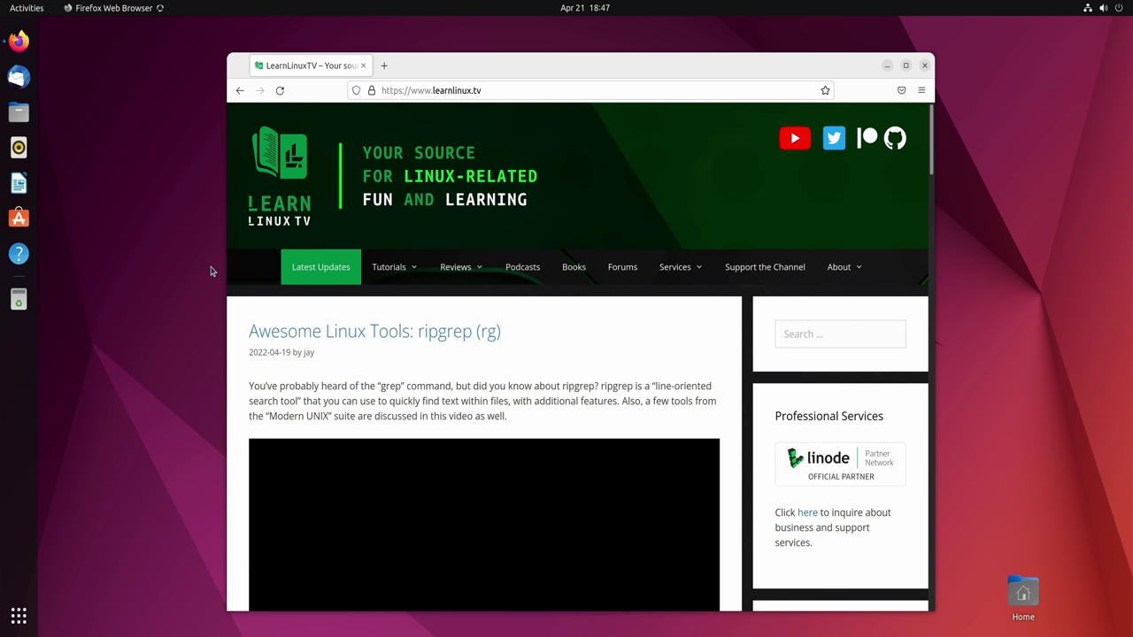
key(super)
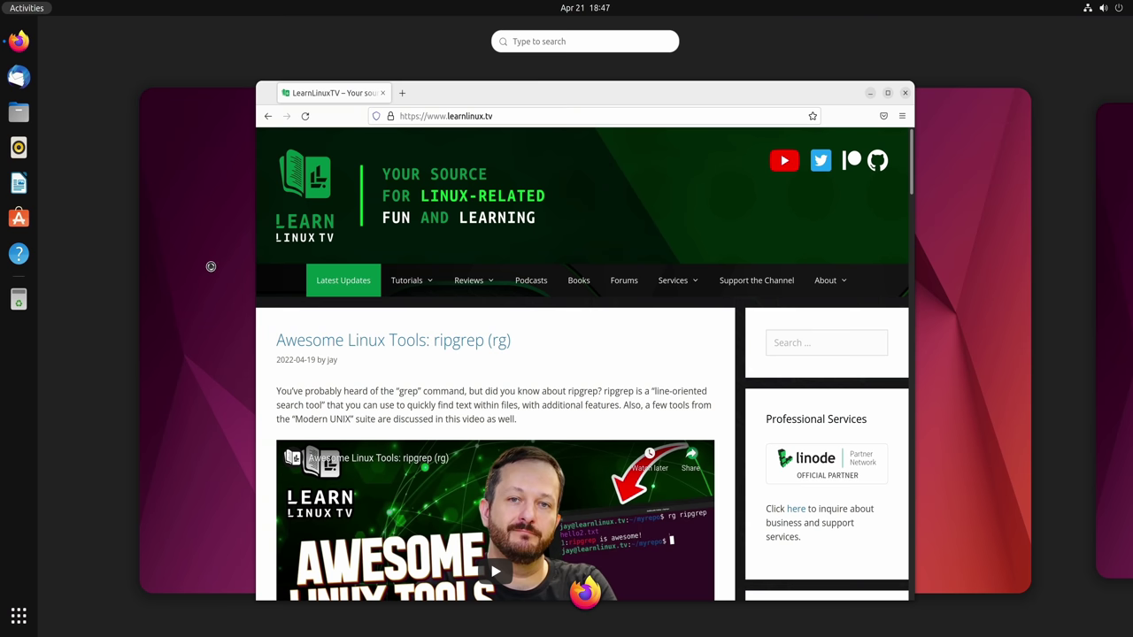
click(1125, 369)
click(782, 366)
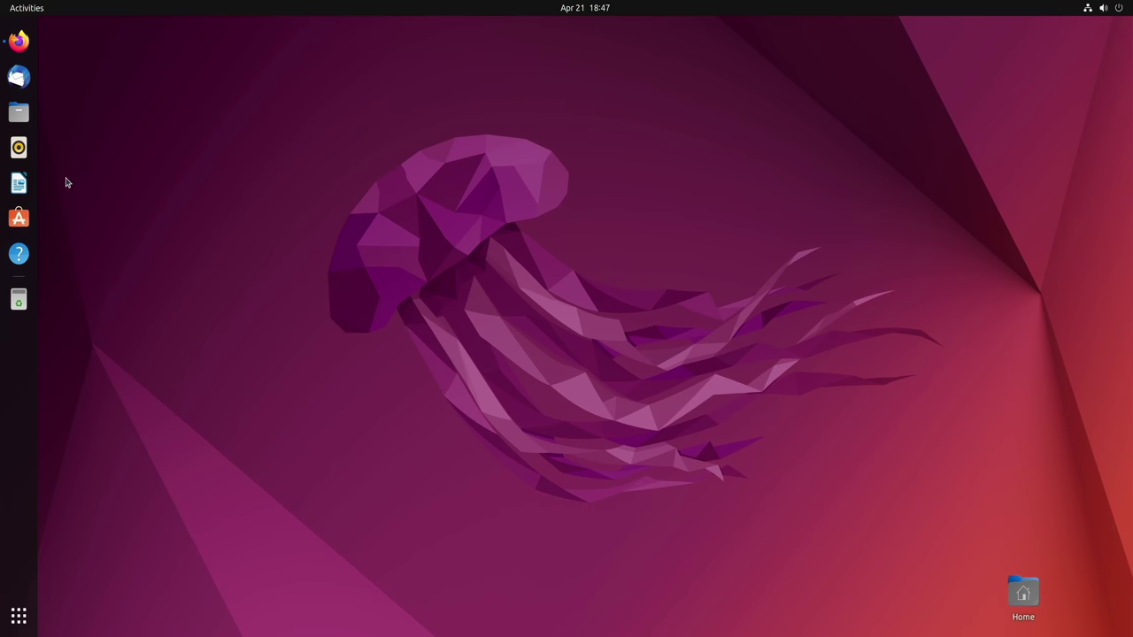
click(34, 193)
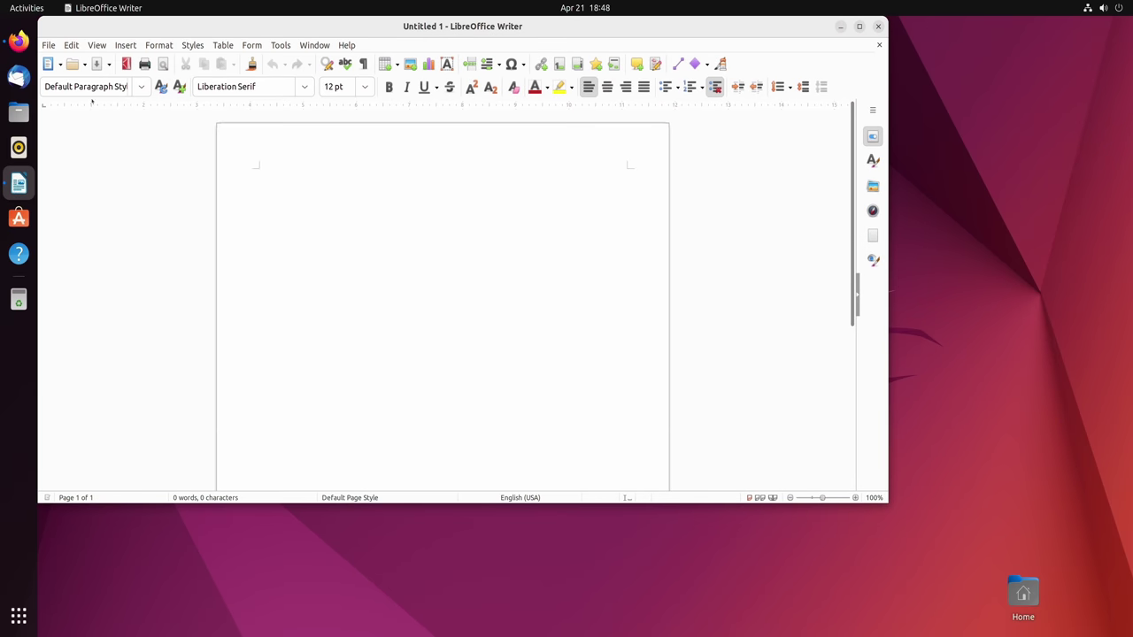
- Move the blank Writer window further right and down on the screen
drag(133, 43, 226, 95)
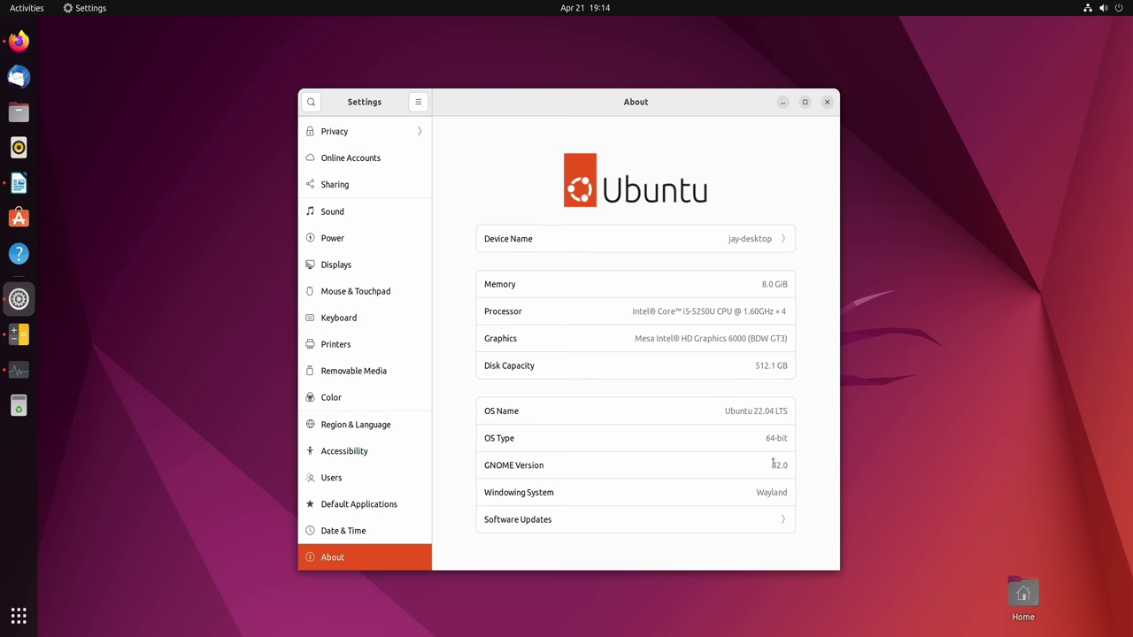
- Highlight the 42.0 GNOME Version value on the About page
drag(772, 465, 788, 457)
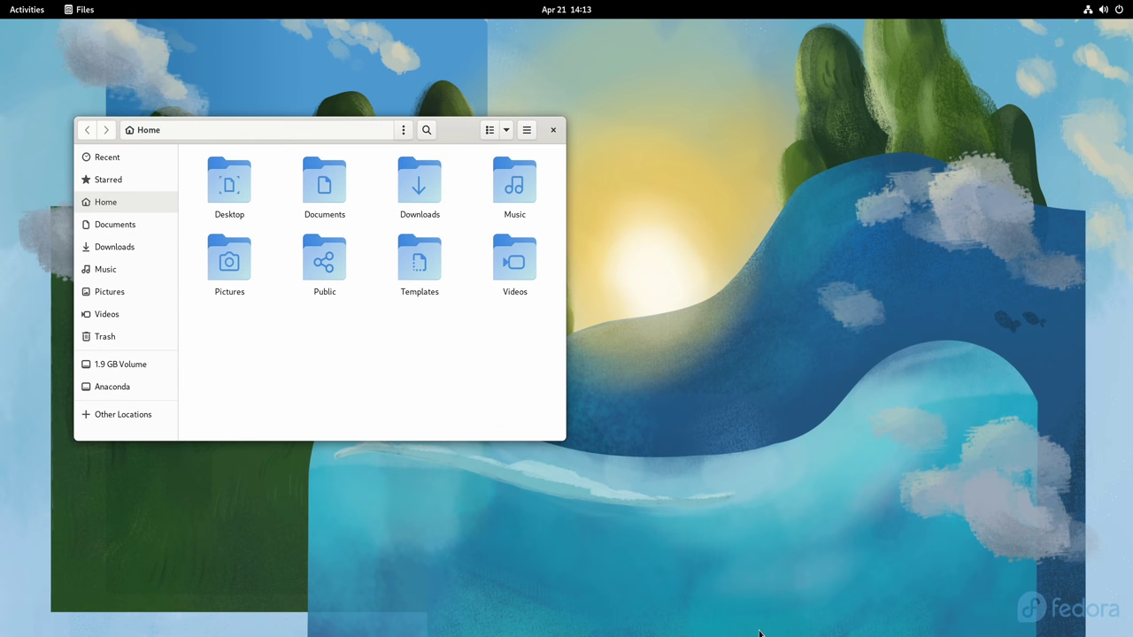
- Launch Text Editor from the app grid and view its About dialog showing version 42.rc1
key(super)
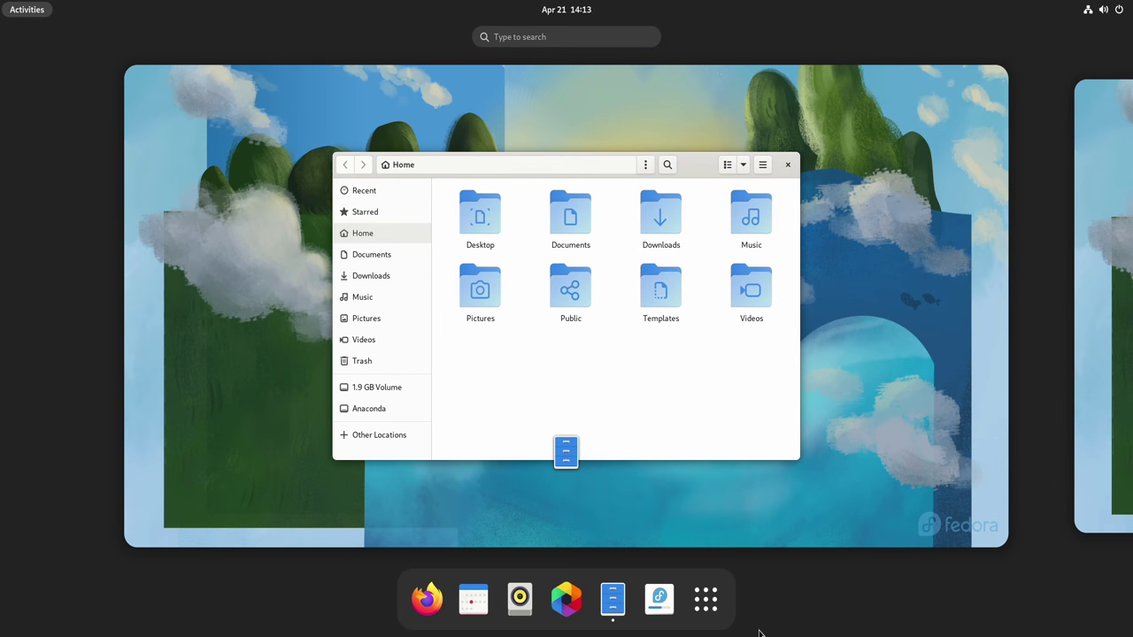
click(717, 627)
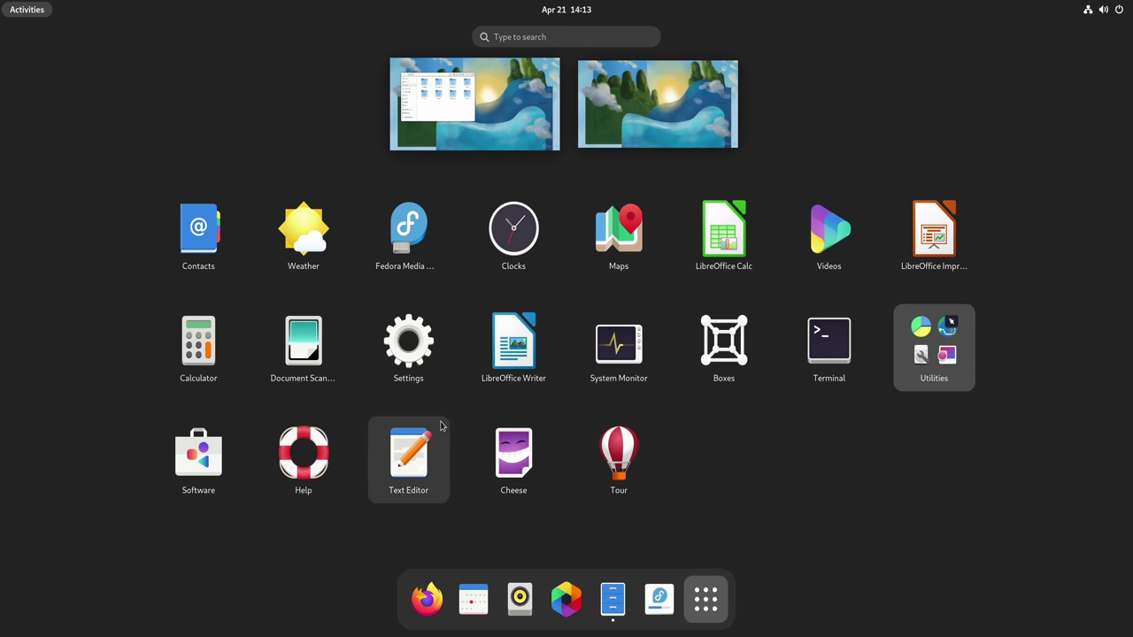
click(426, 447)
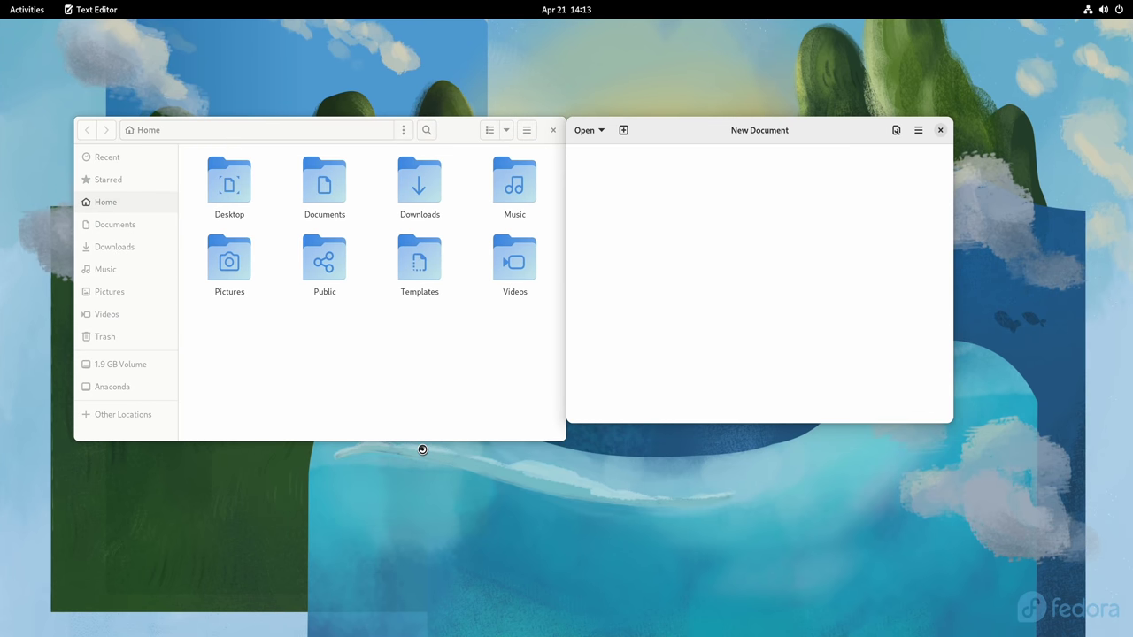
click(917, 132)
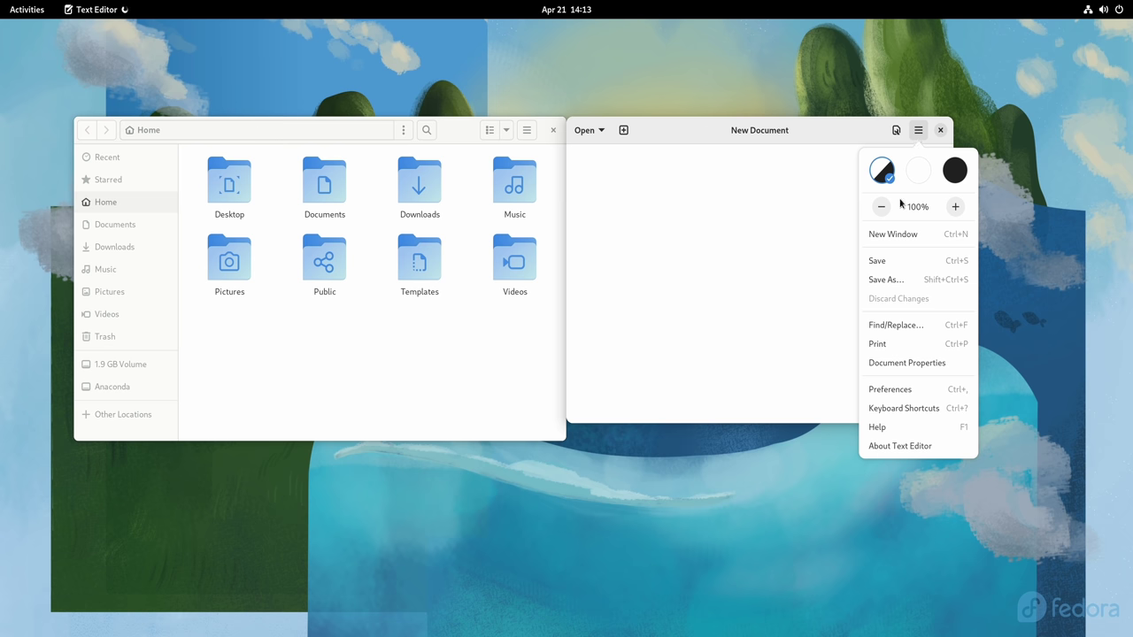
click(899, 445)
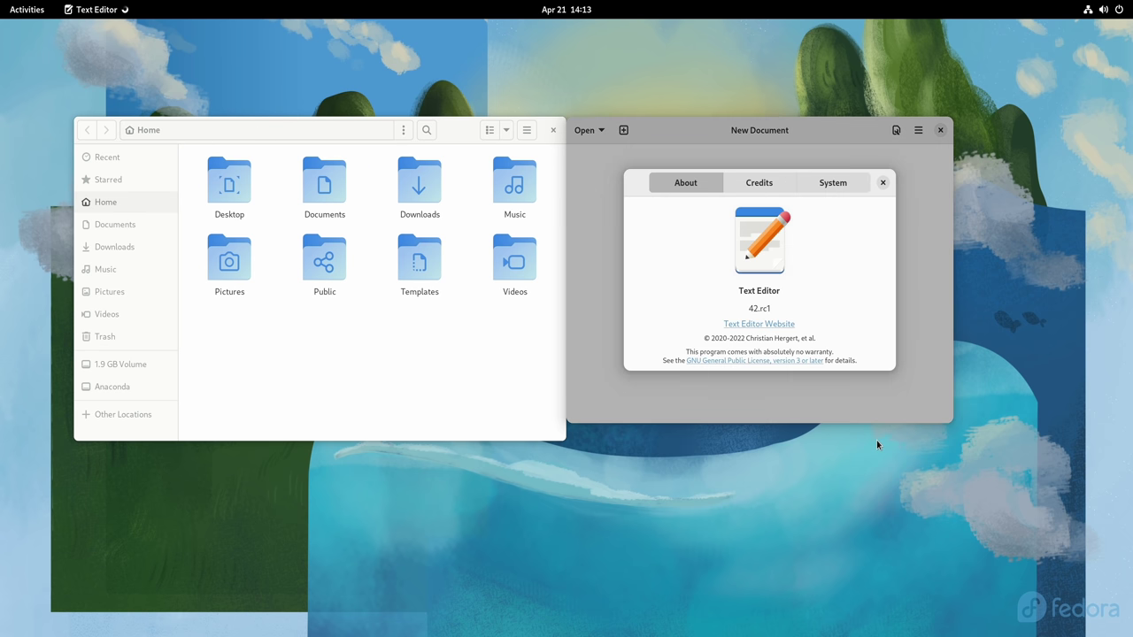
click(31, 8)
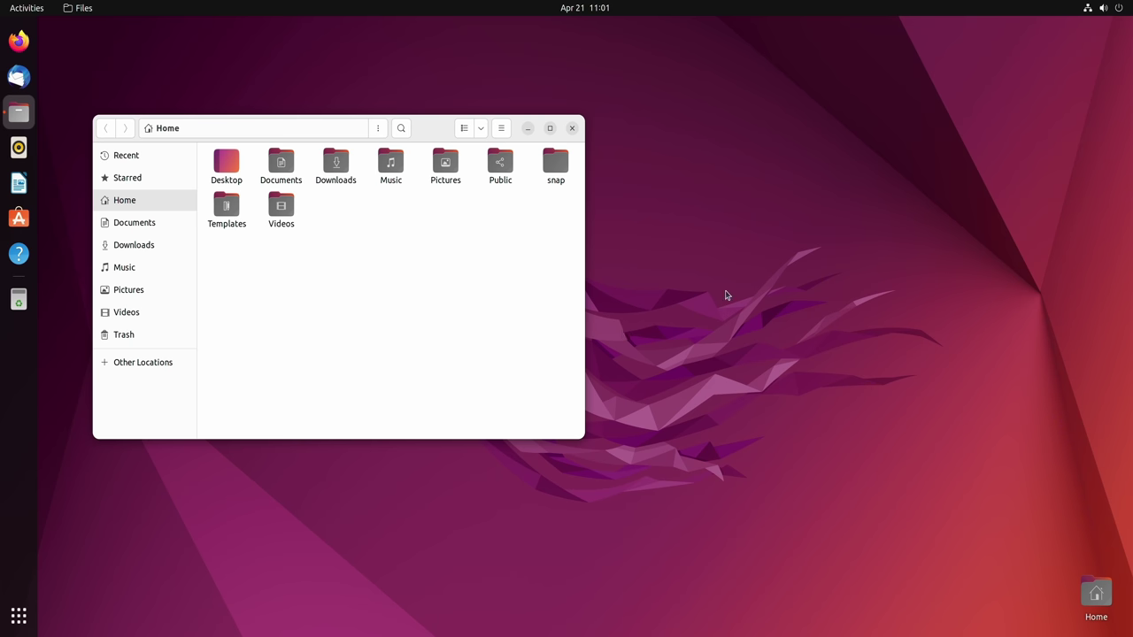
- Open Settings from the system menu beside Files and show its Appearance page
click(1105, 10)
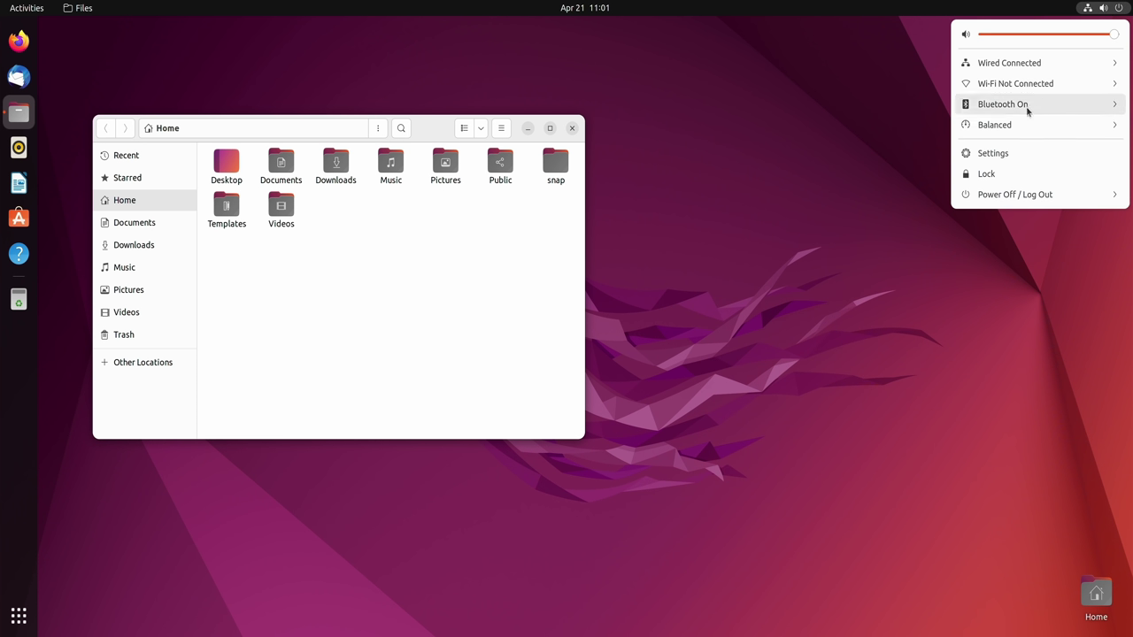
click(996, 154)
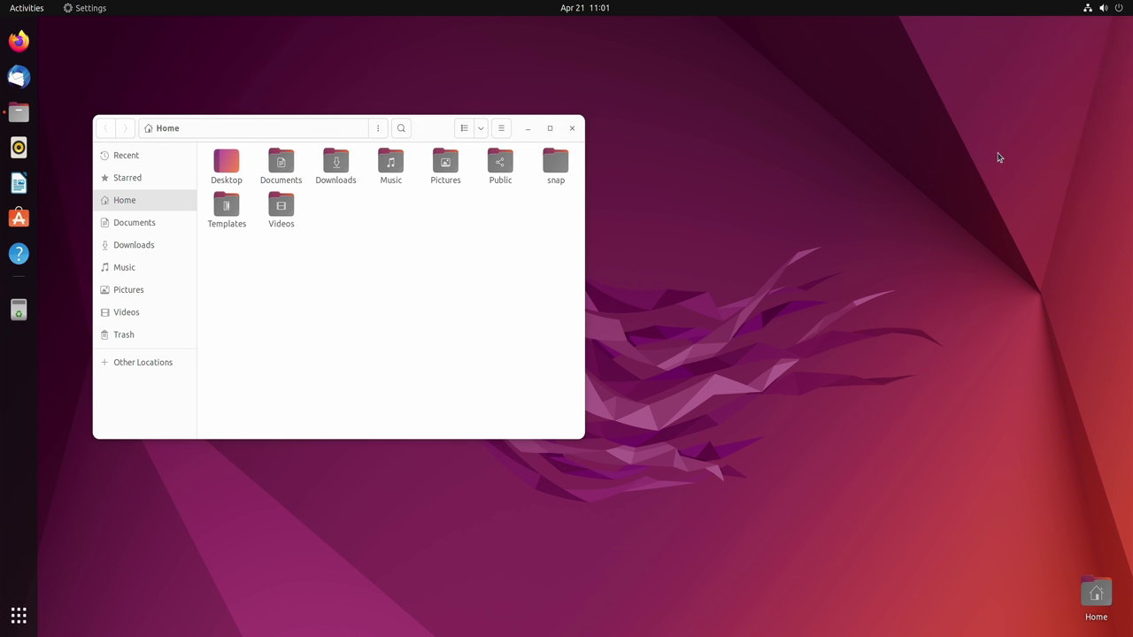
drag(338, 34, 872, 67)
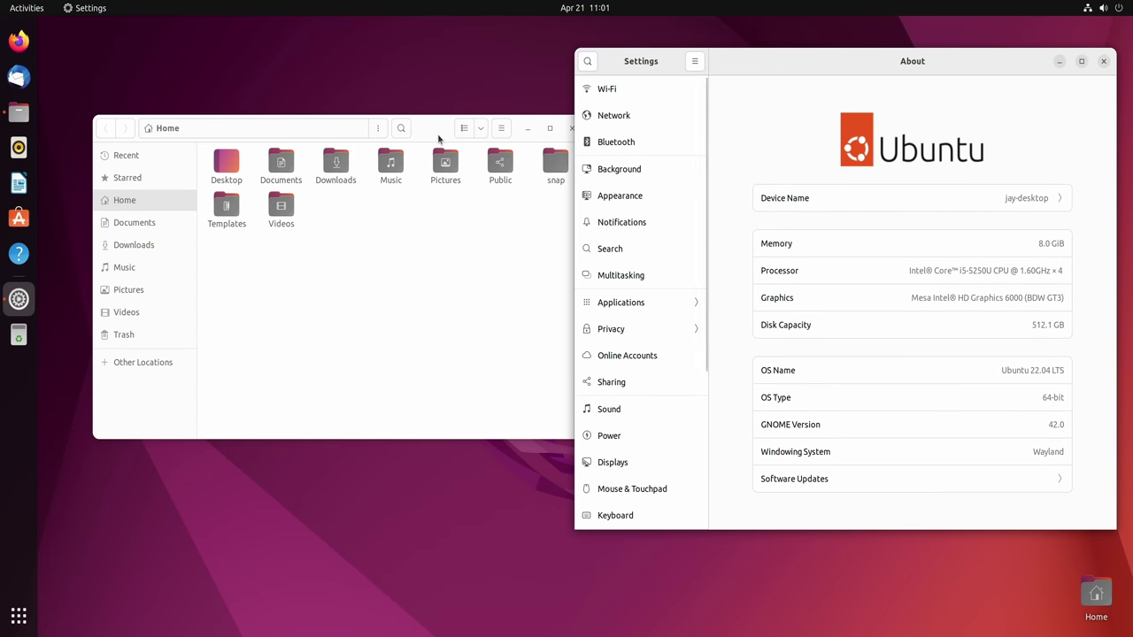
drag(445, 134, 413, 151)
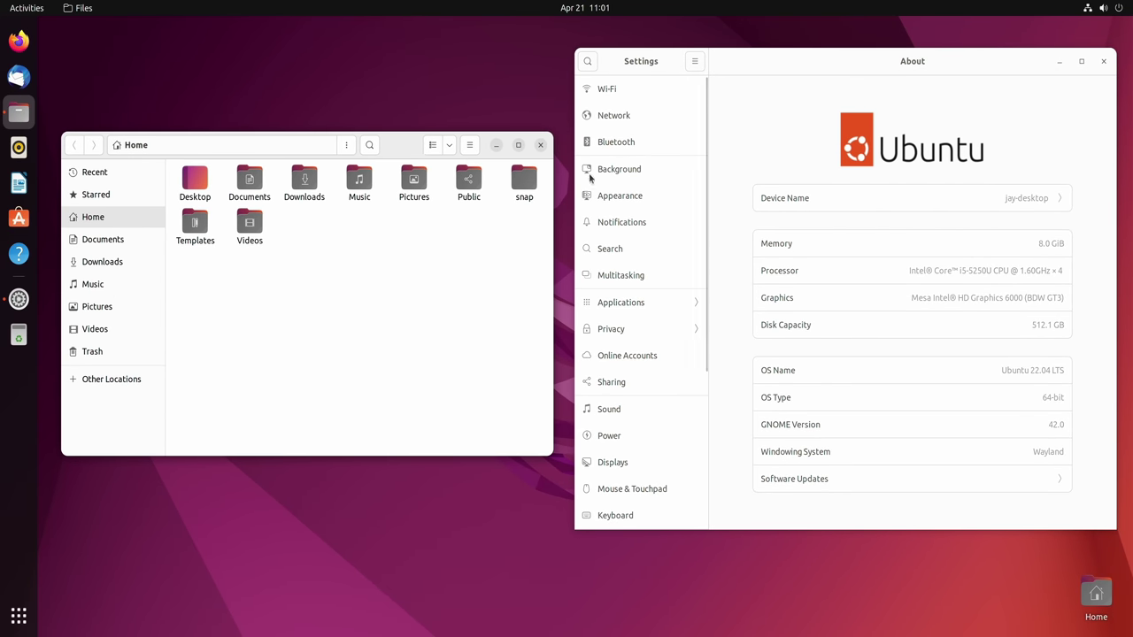
click(611, 202)
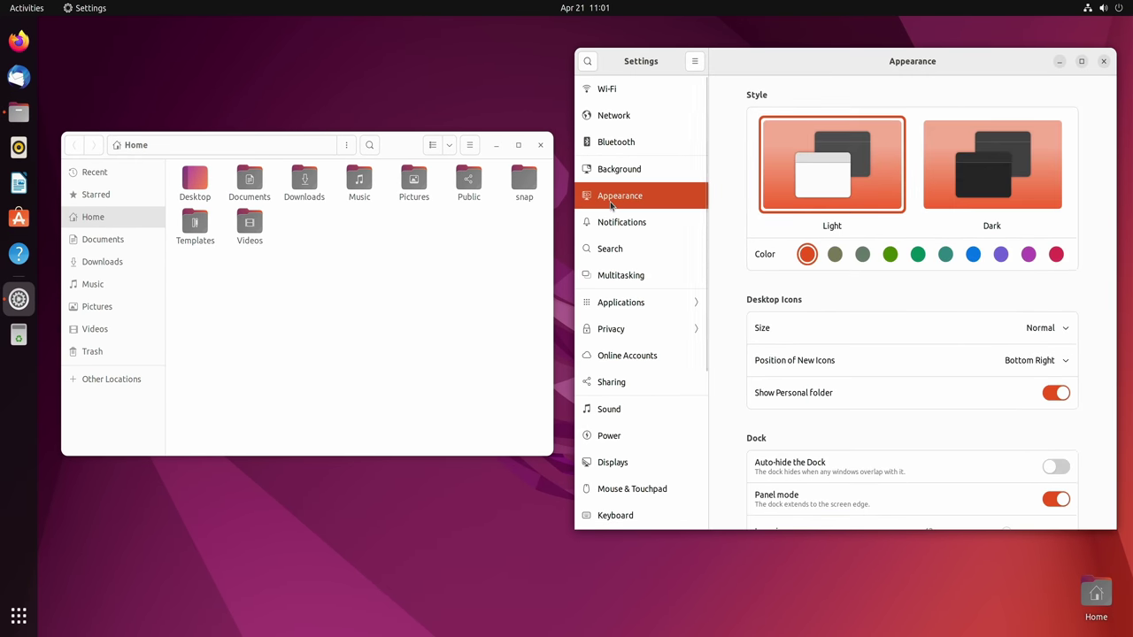
- Switch to the Dark style, try blue and green accents, choose purple, and enable dock auto-hide
click(1023, 187)
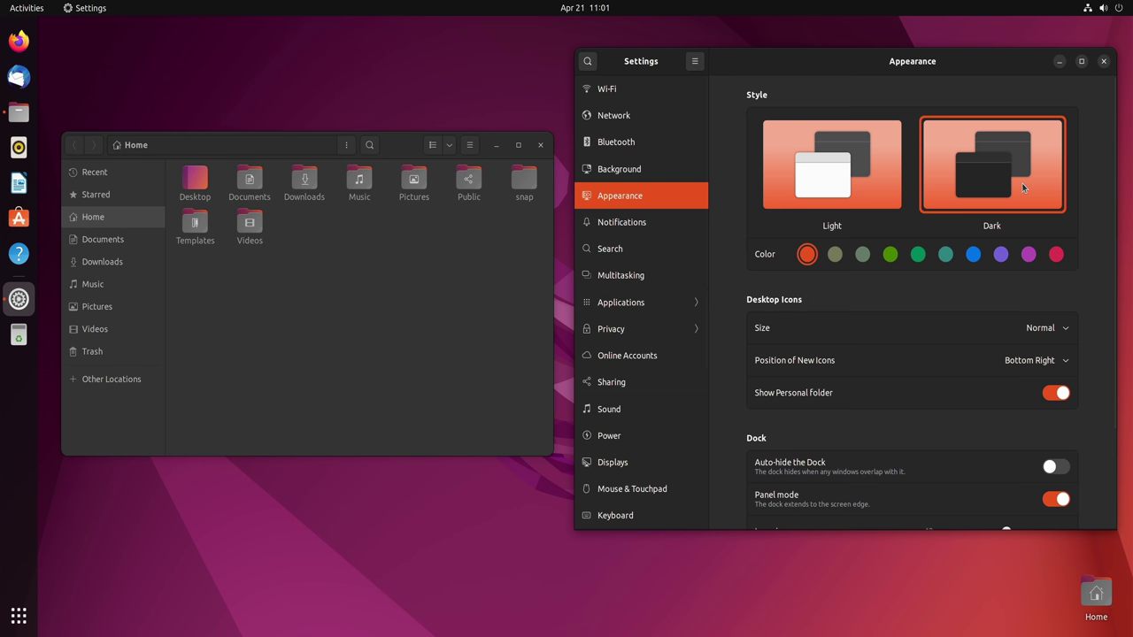
click(972, 257)
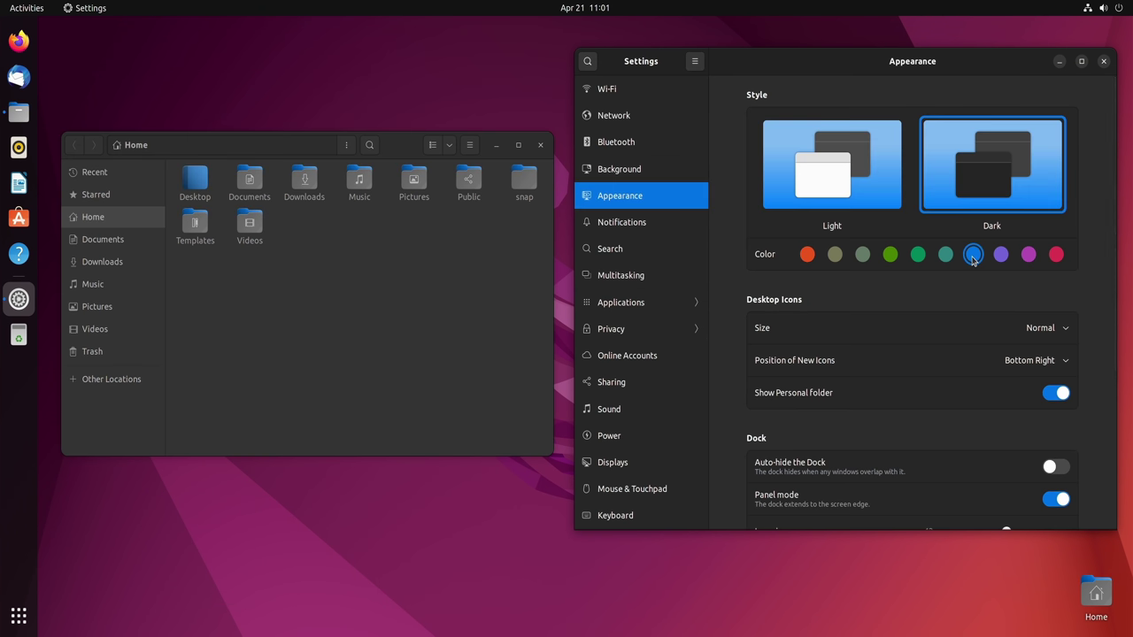
click(917, 257)
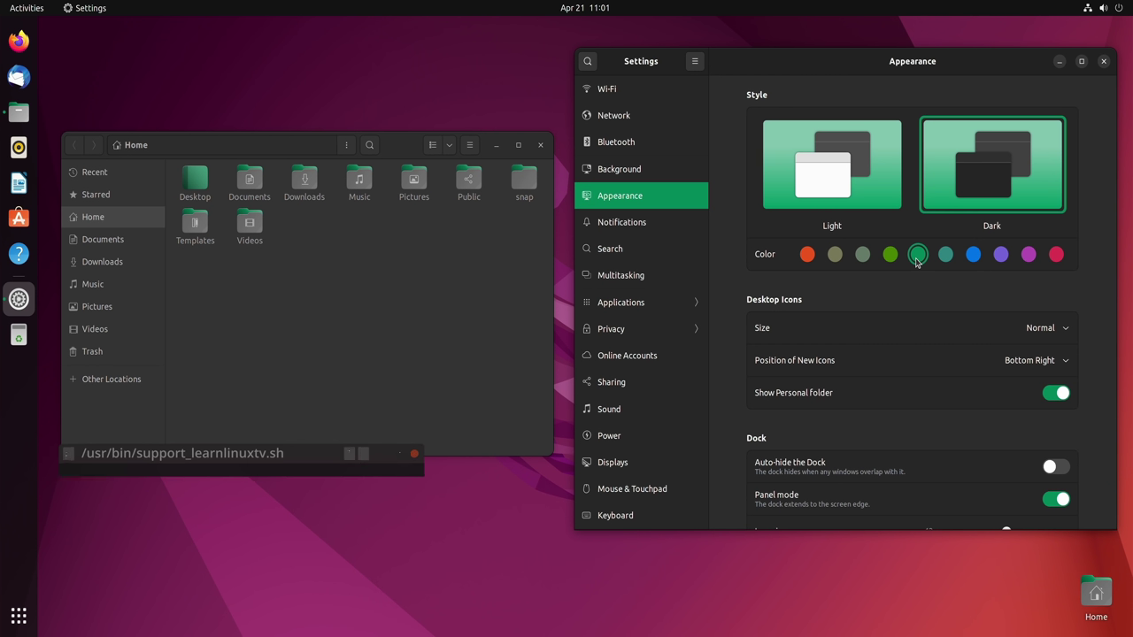
click(1030, 257)
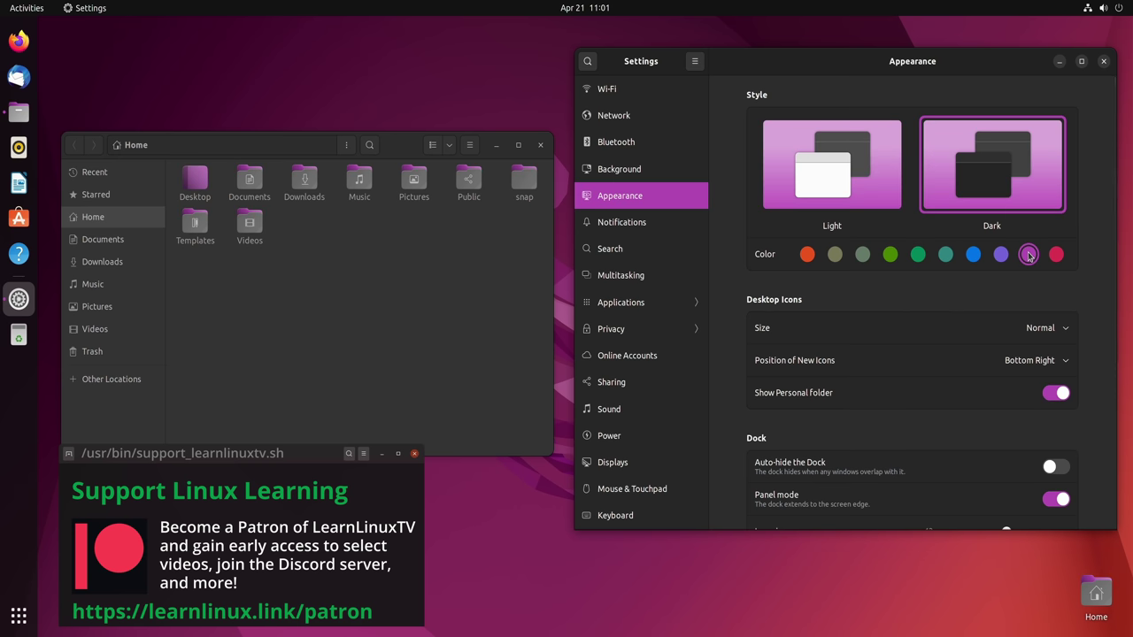
click(1050, 470)
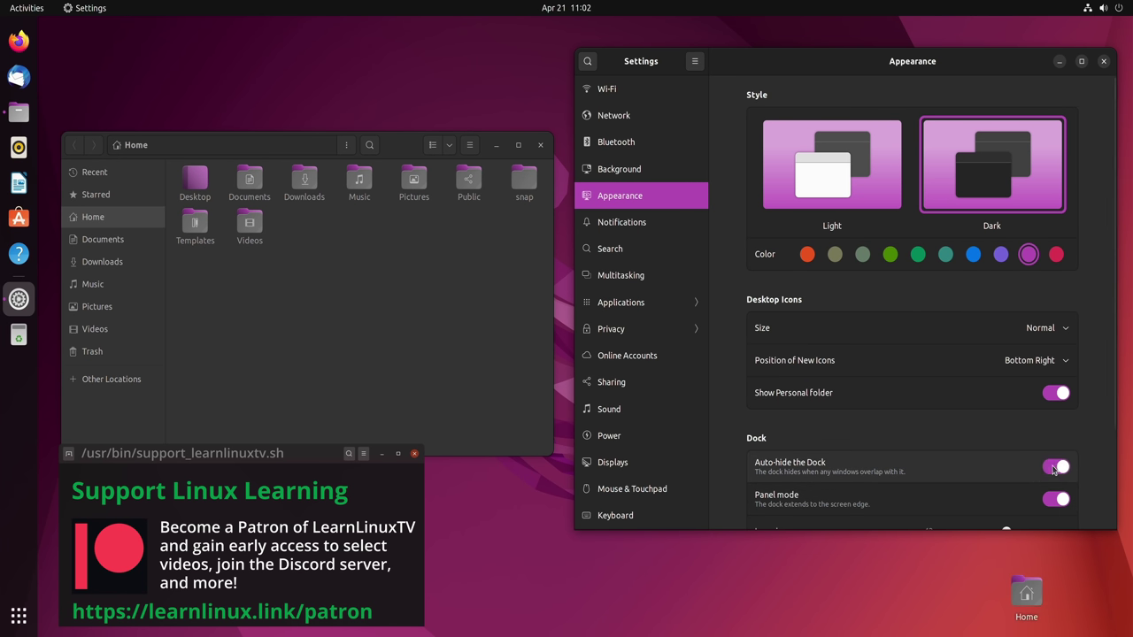
- Set the dock icon size to 50 and move the dock to the bottom of the screen
scroll(1054, 470, down, 3)
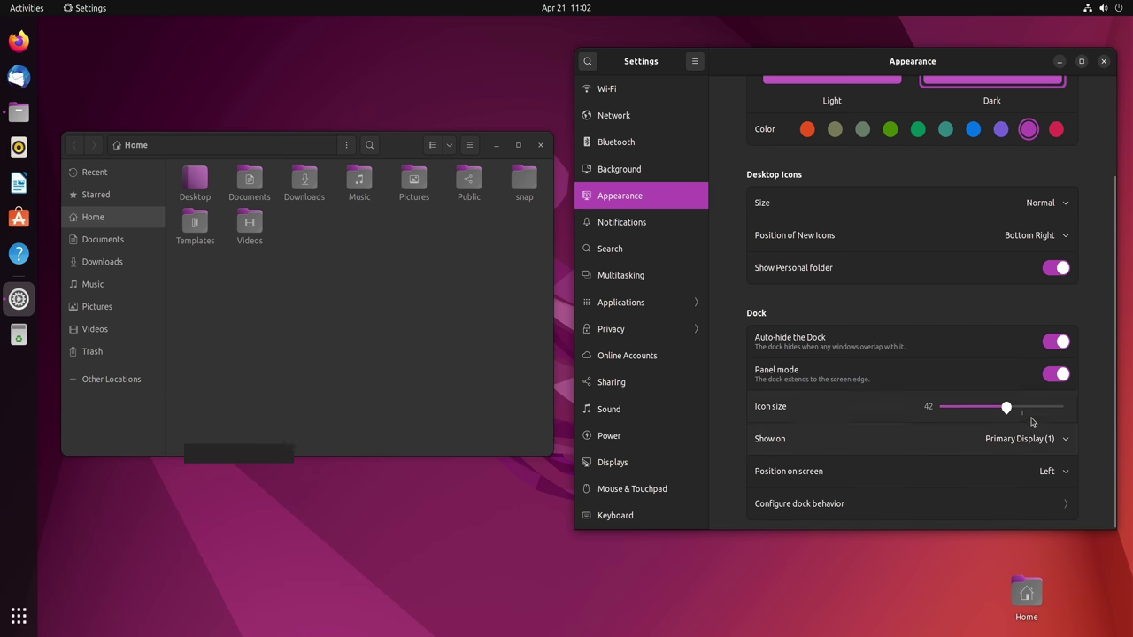
drag(1008, 414, 994, 425)
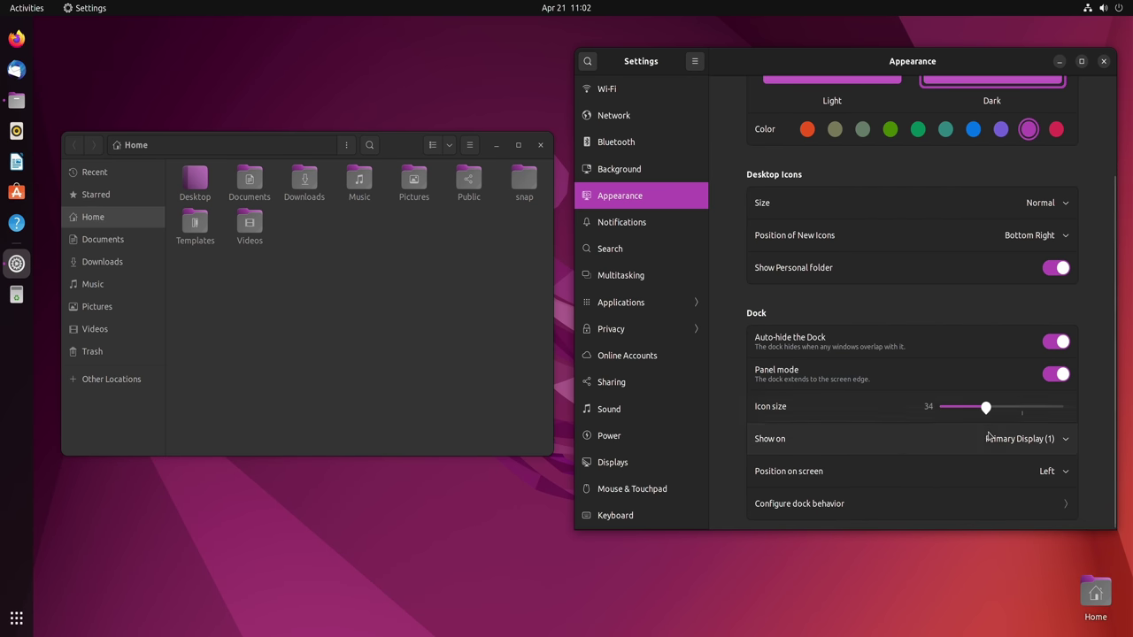
click(987, 472)
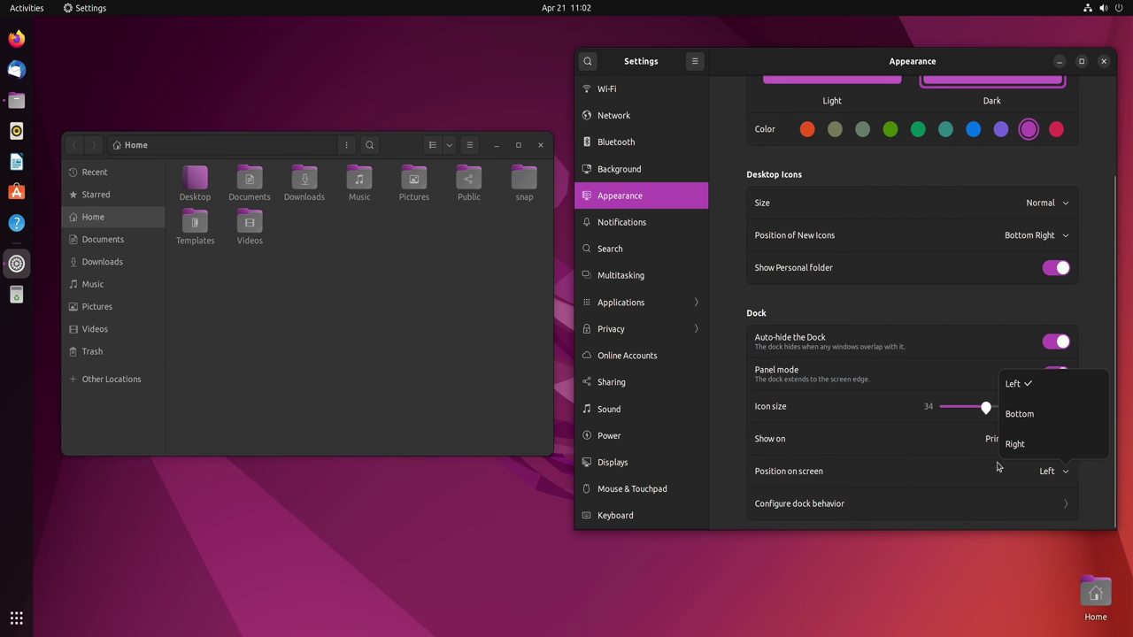
click(1027, 414)
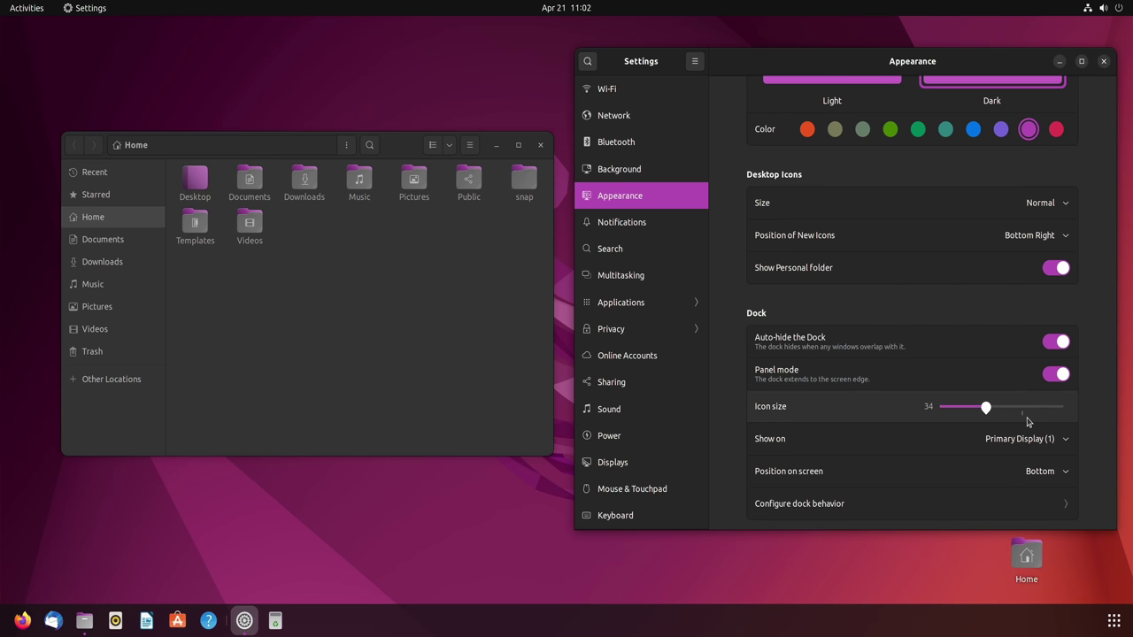
scroll(1027, 422, down, 4)
scroll(1027, 422, up, 12)
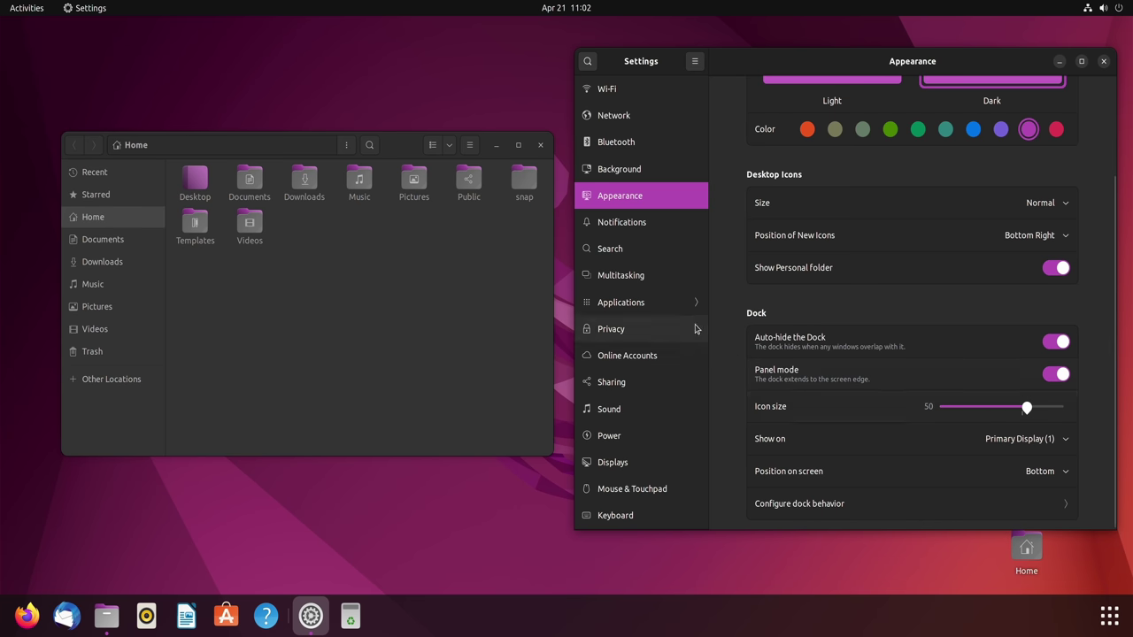
- Turn off notifications for the Files app under Applications, leaving search integration on
click(624, 296)
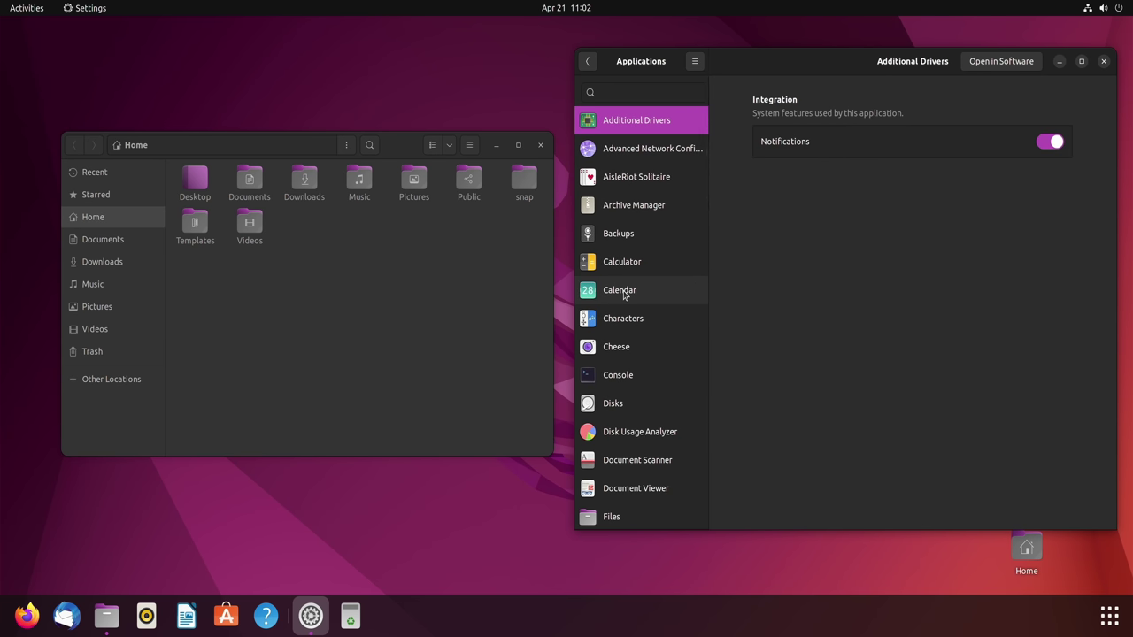
click(612, 517)
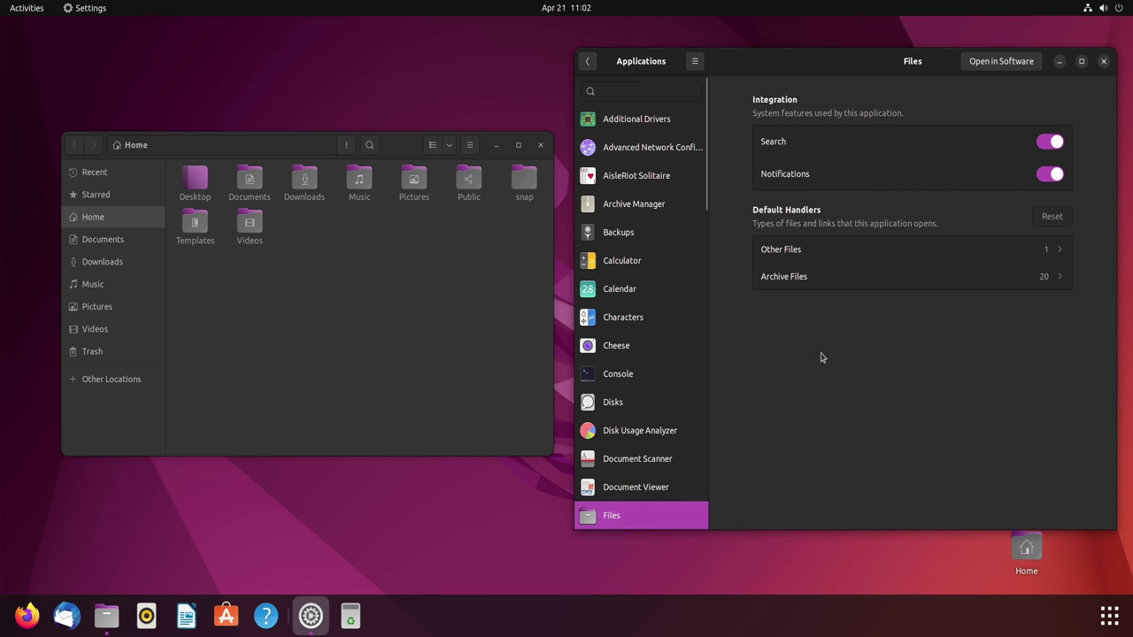
click(1051, 176)
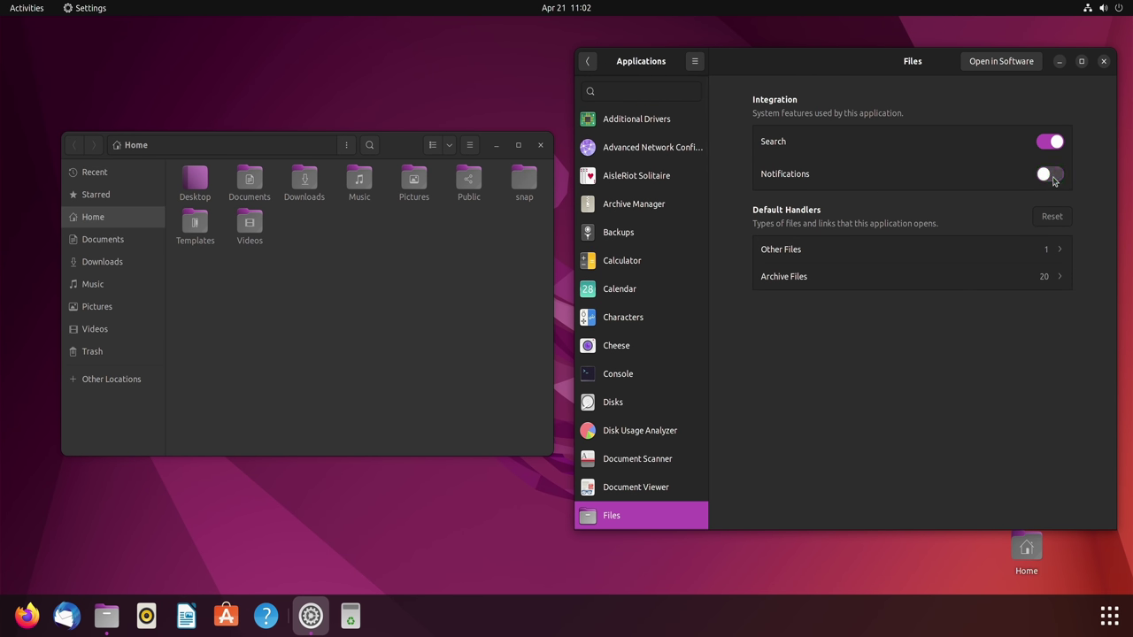
click(589, 61)
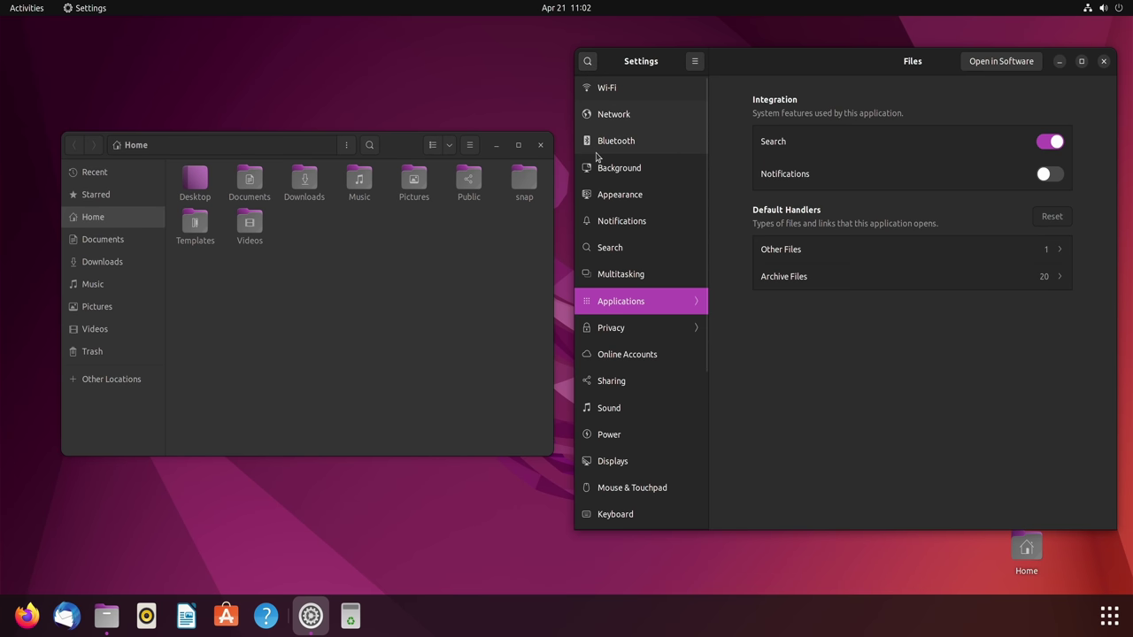
- Run 'snap list' in the terminal to show installed snaps, then minimize the terminal
click(602, 278)
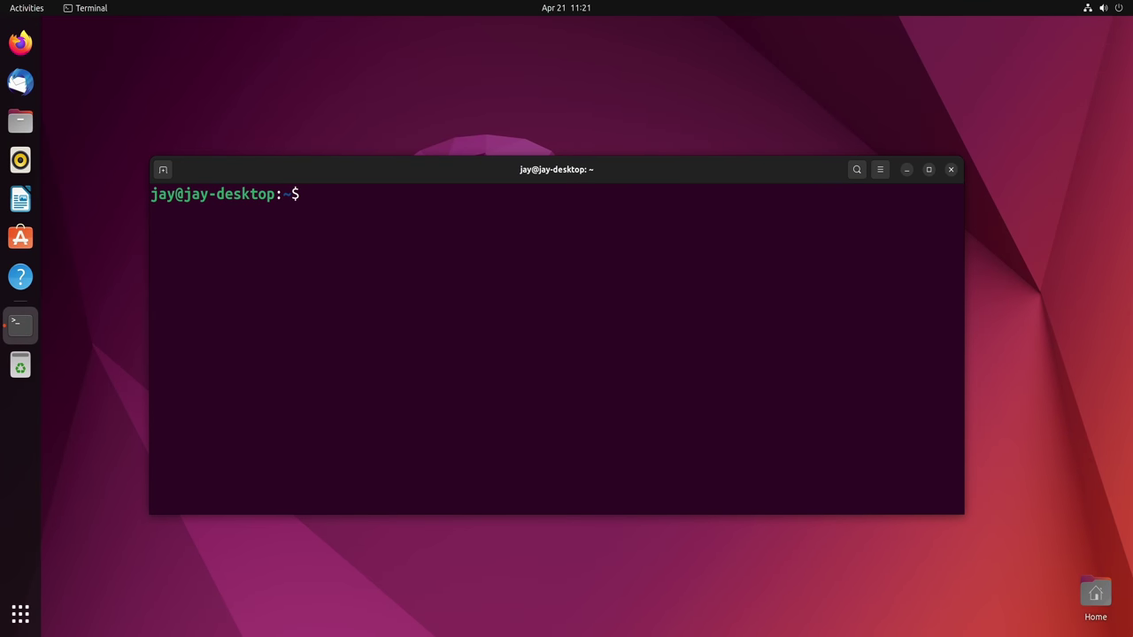
text(snap list)
key(Return)
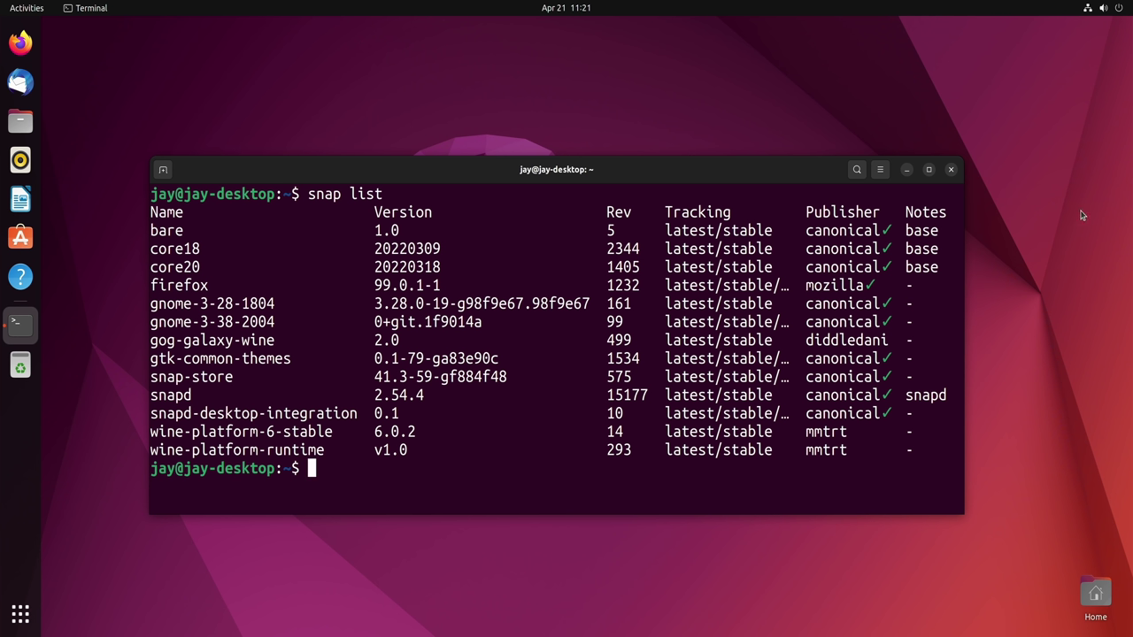
click(907, 171)
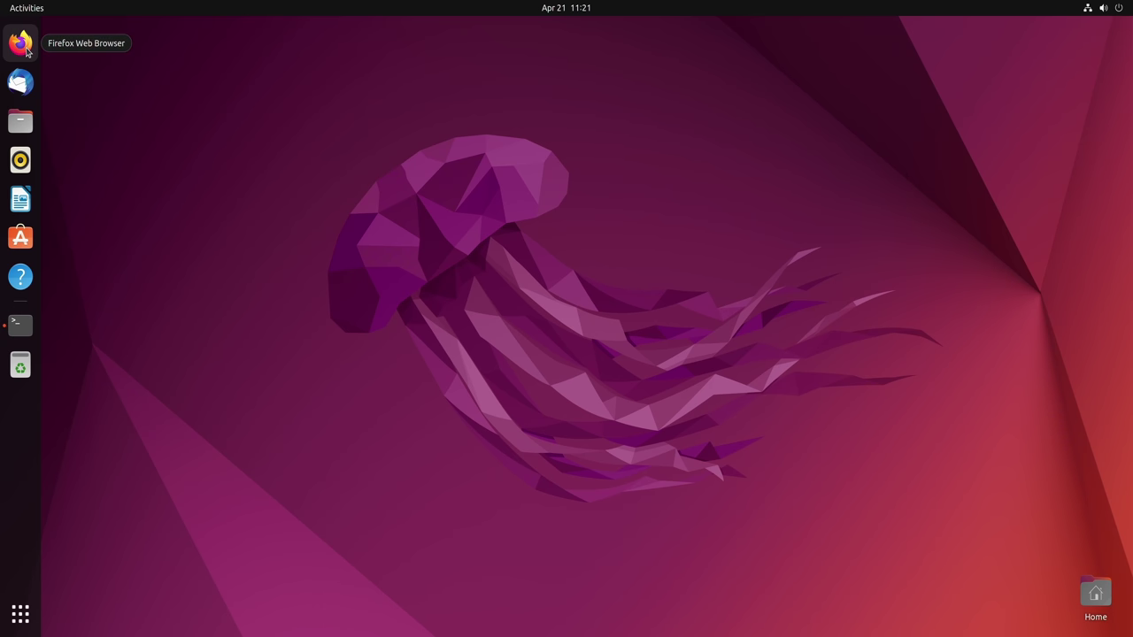
- Launch Firefox and view About Firefox, showing version 99.0.1 as a Snap for Ubuntu
click(21, 42)
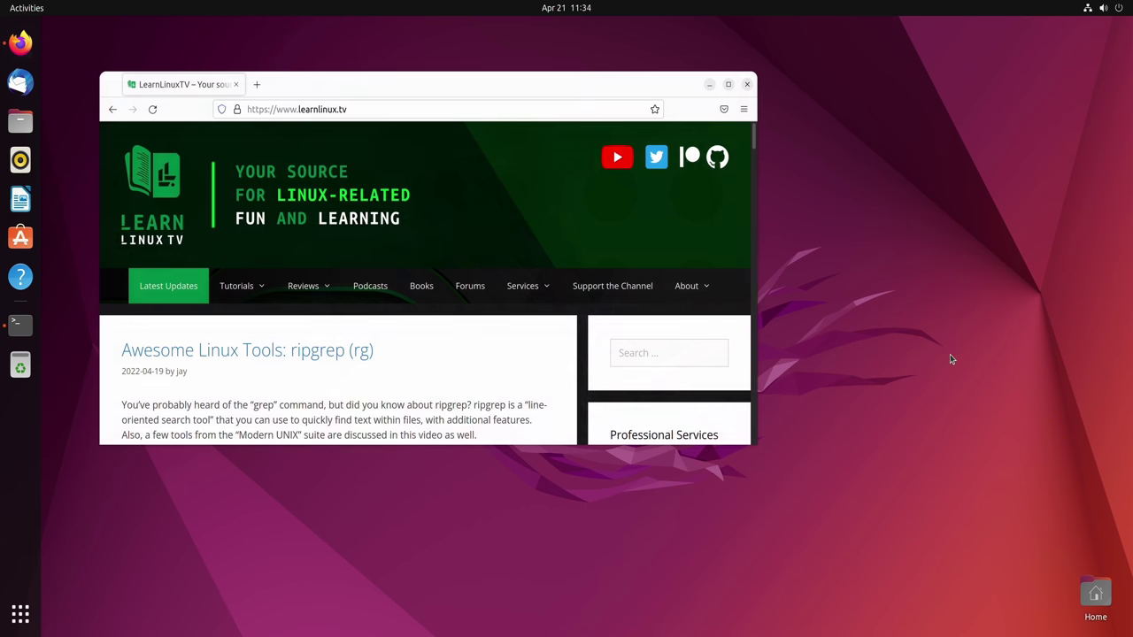
click(746, 112)
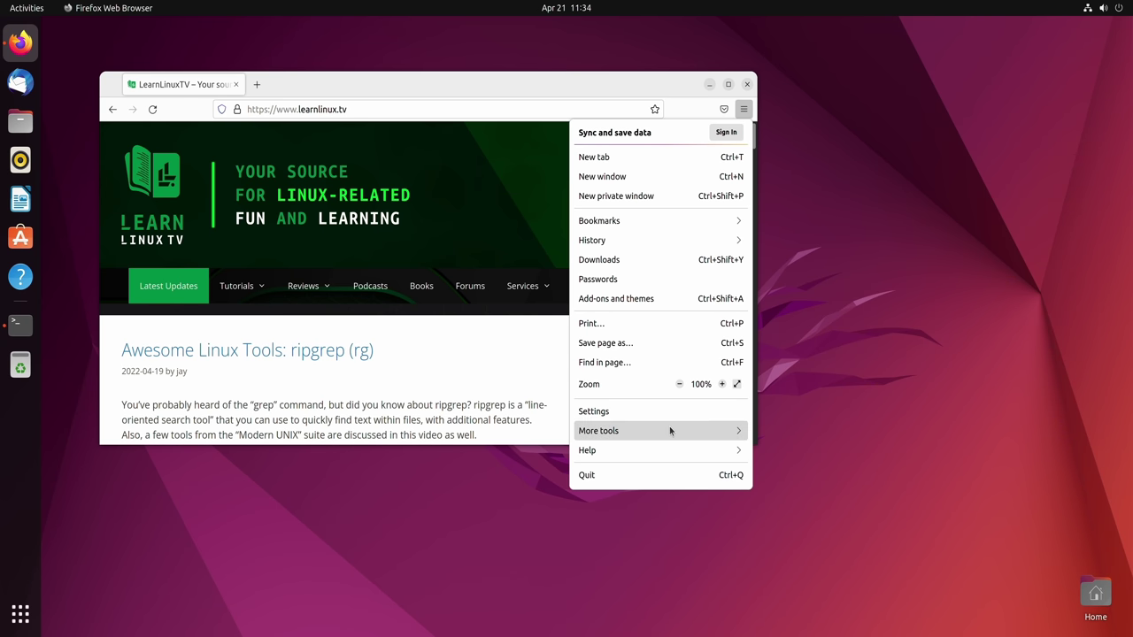
click(654, 450)
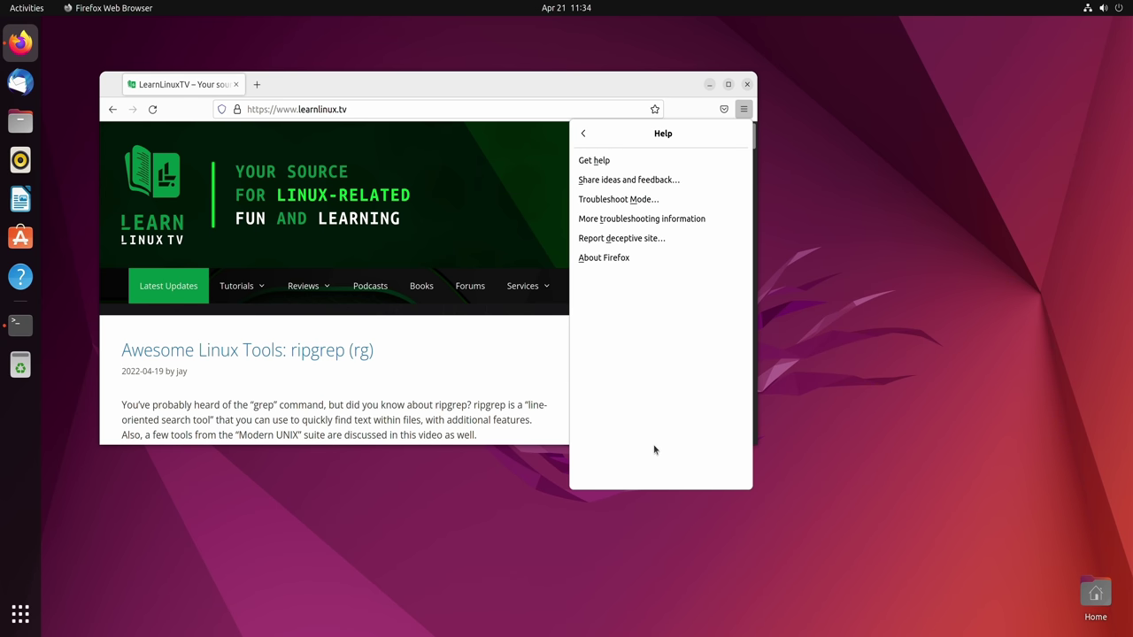
click(601, 258)
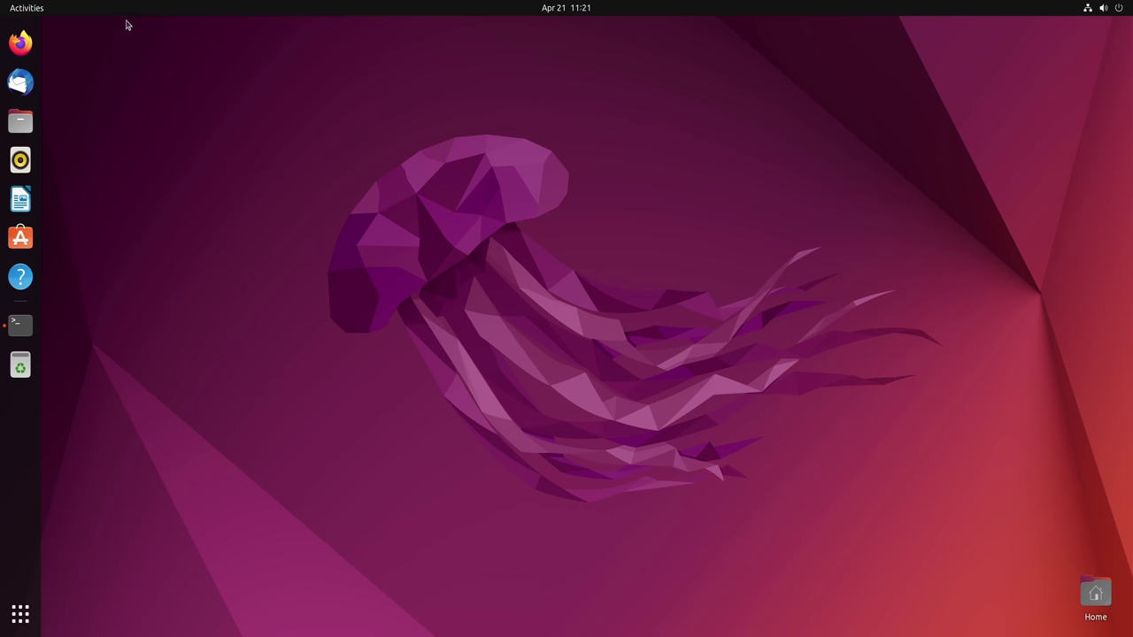
- Relaunch Firefox, start a new session instead of restoring, and close the window
click(22, 44)
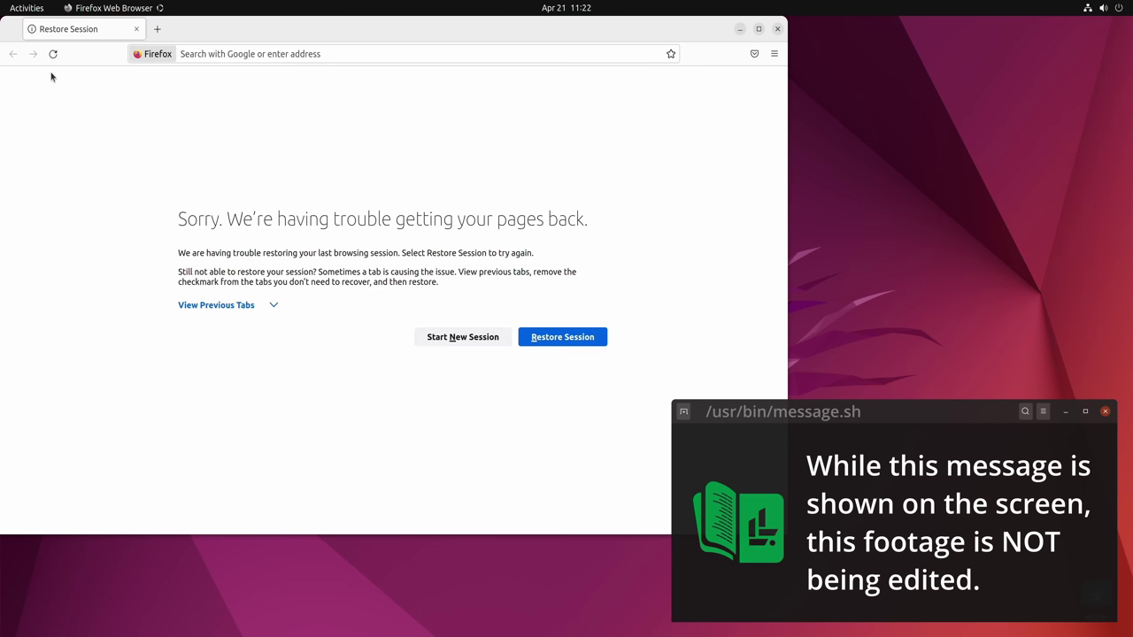
click(486, 342)
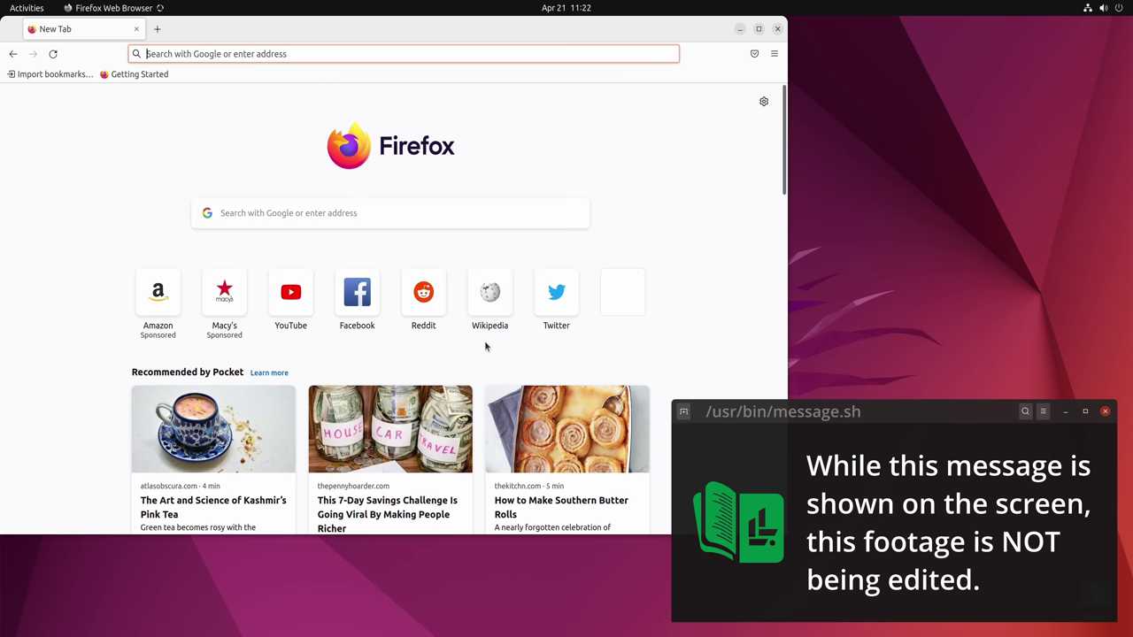
click(779, 32)
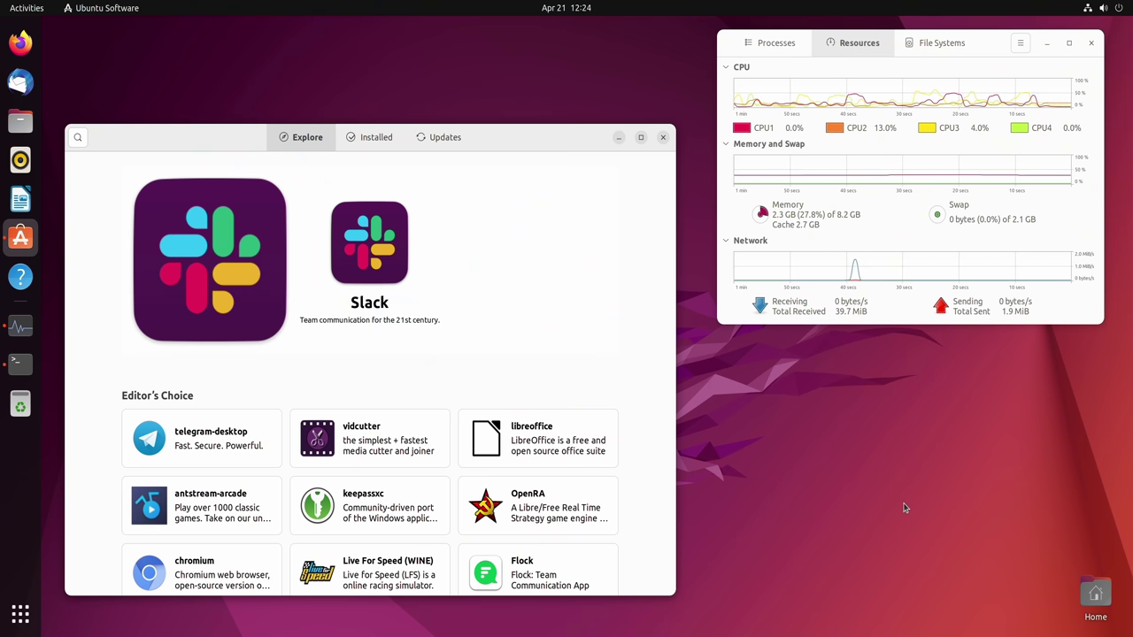
- Browse Ubuntu Software's Social category and open the Discord app details page
scroll(591, 426, down, 2)
scroll(591, 425, down, 8)
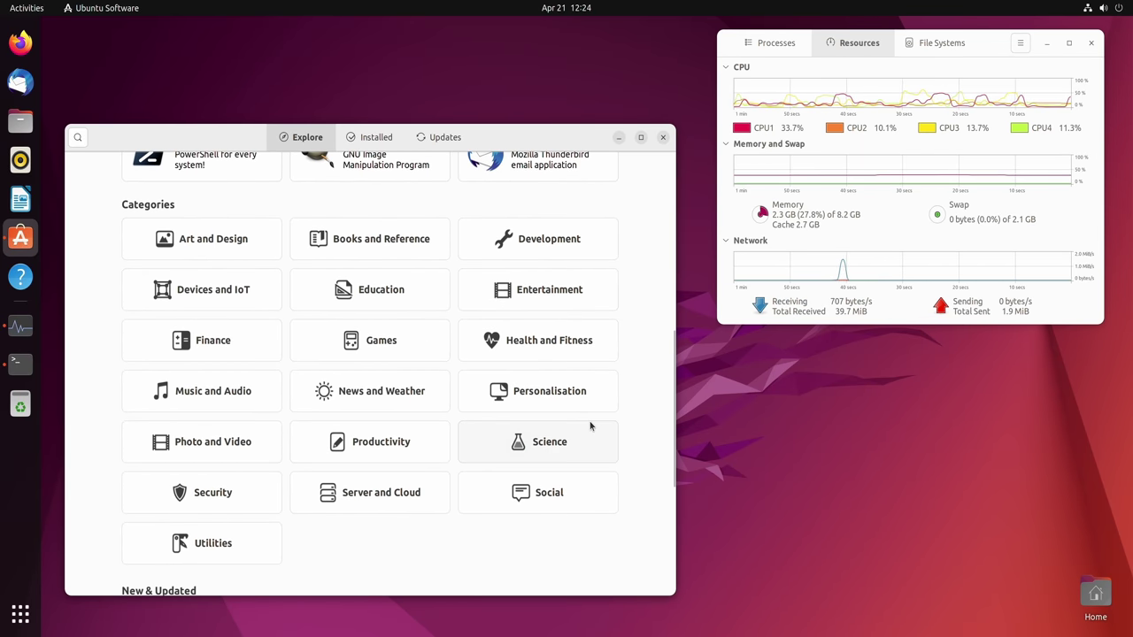
click(567, 488)
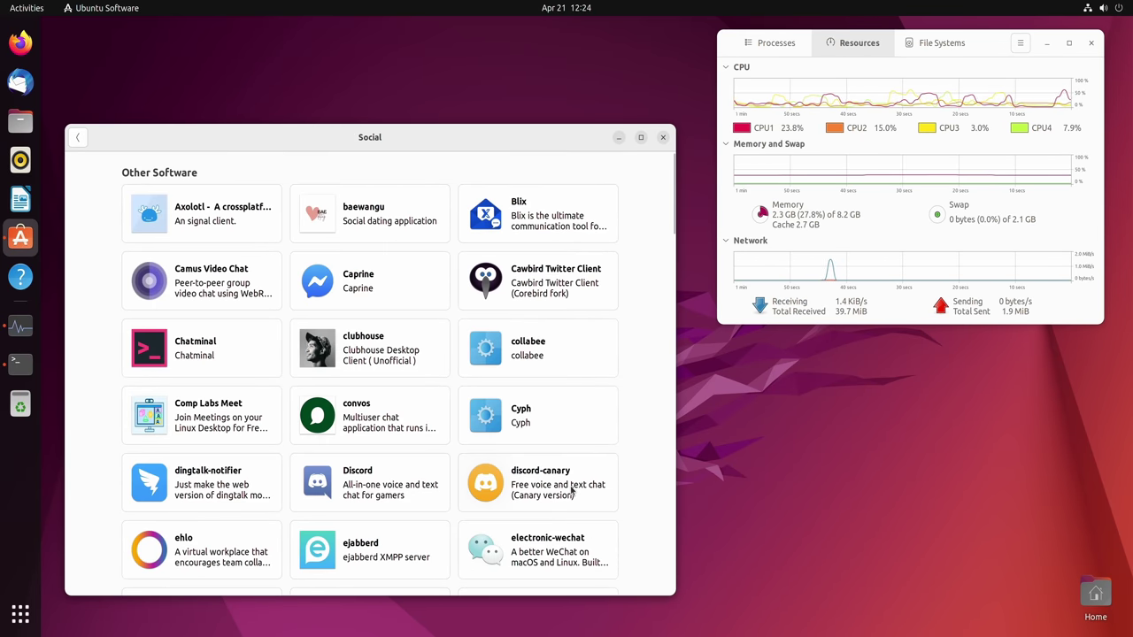
scroll(561, 466, down, 4)
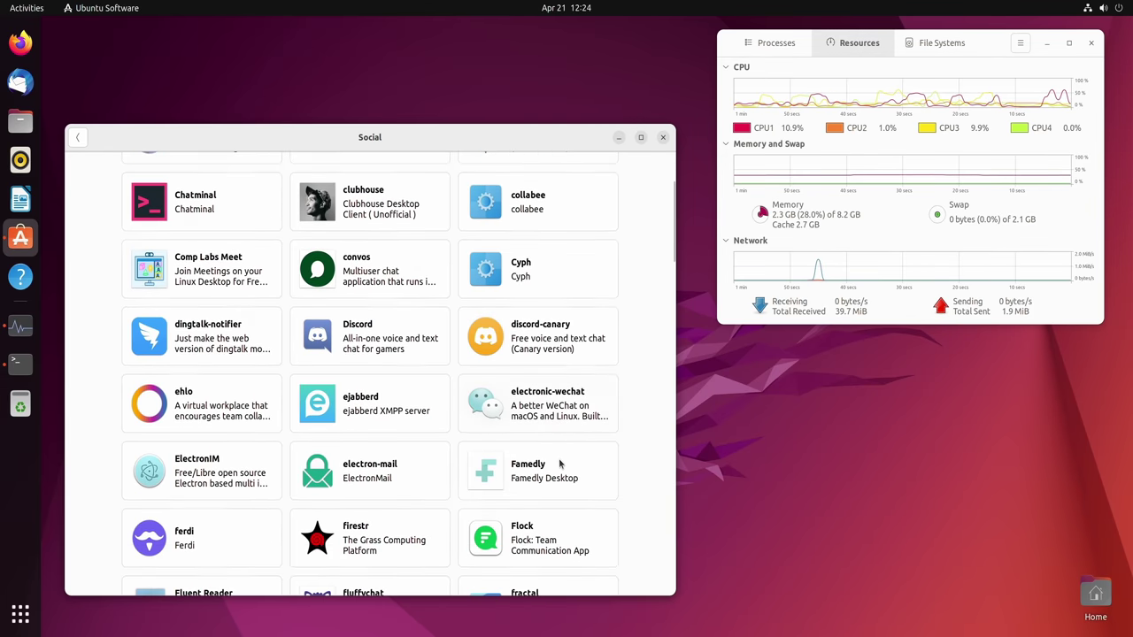
click(392, 285)
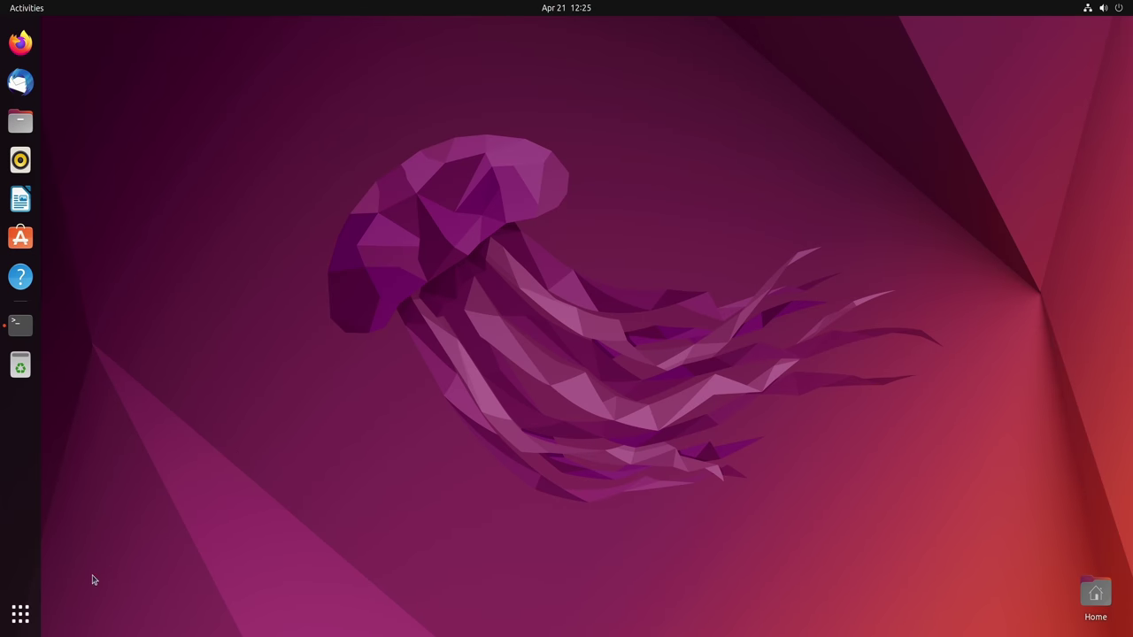
- Bring up the Terminal and run 'cat /etc/os-release', showing Ubuntu 22.04 LTS (Jammy Jellyfish)
click(21, 612)
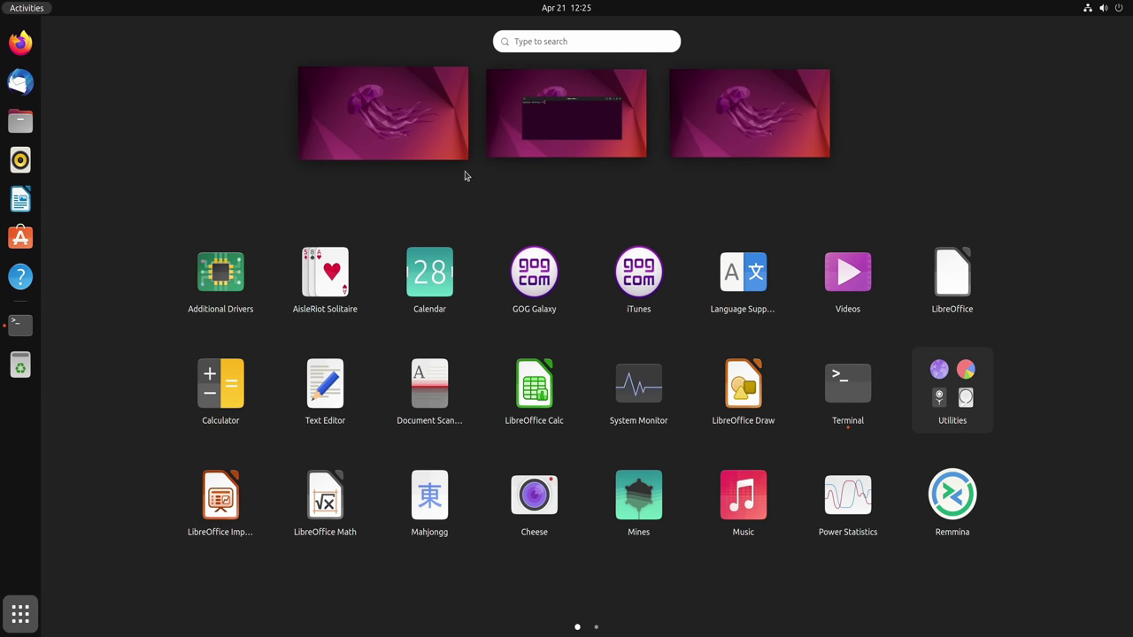
click(515, 127)
text(ca)
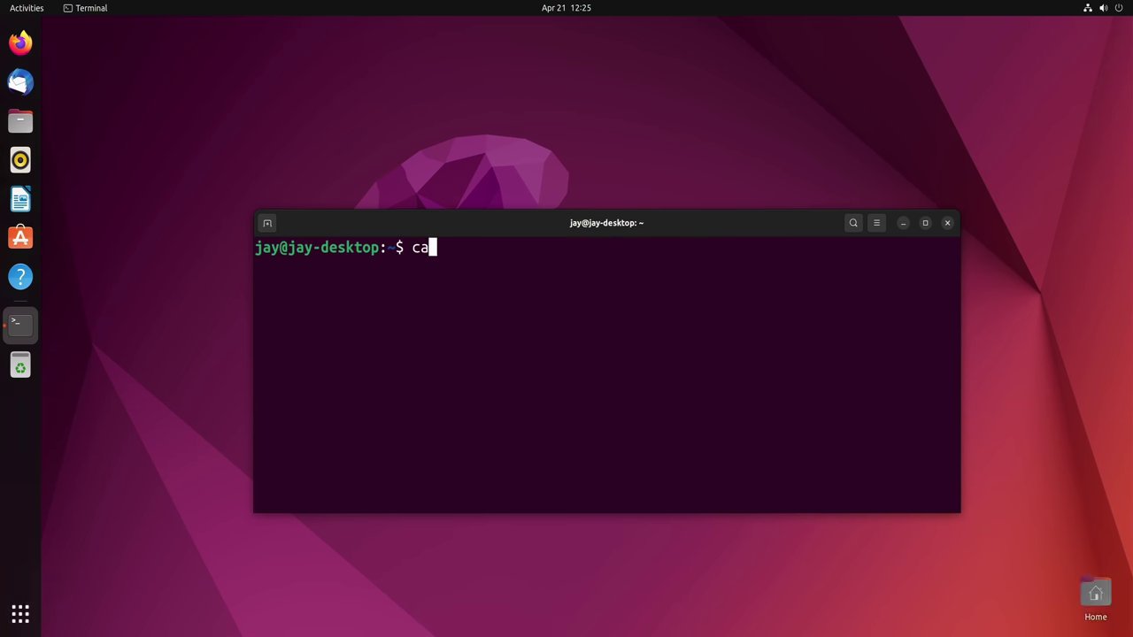
text(t /etc/os-release)
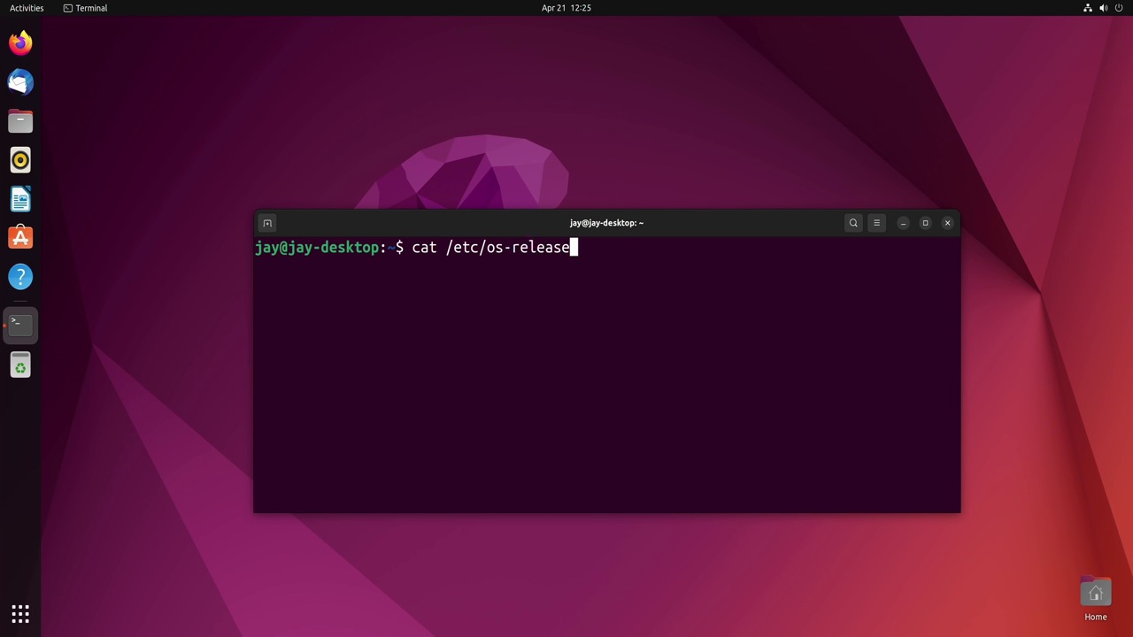
key(Return)
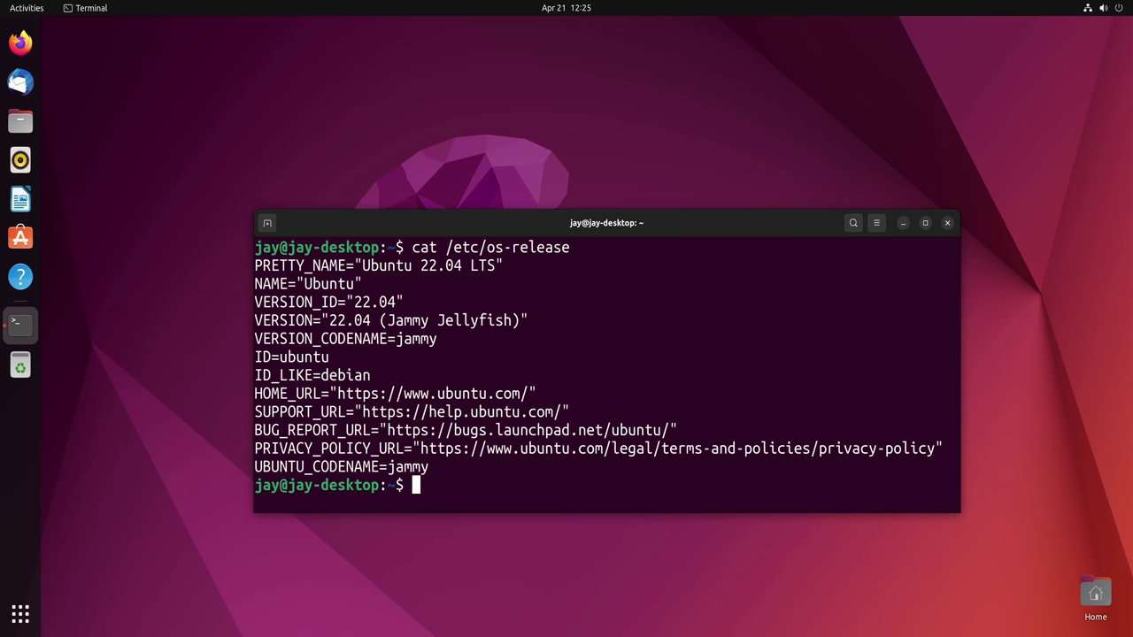